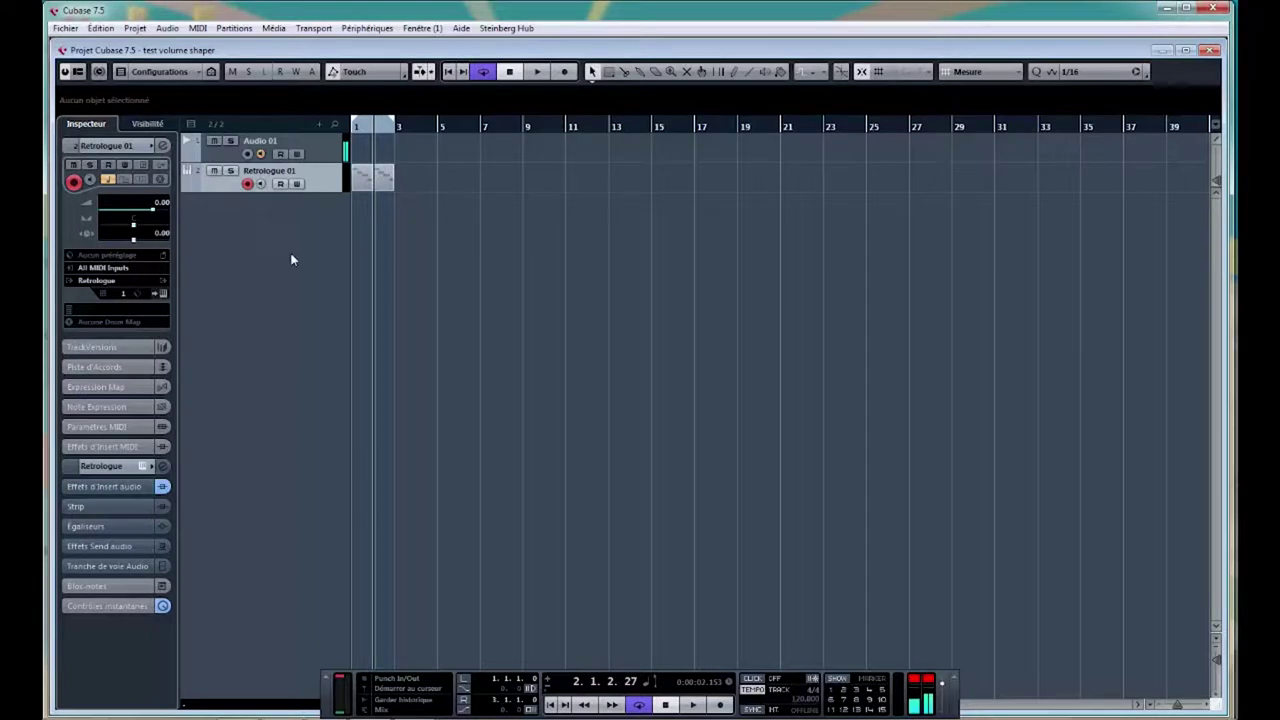
# Step: Open VolumeShaper 4 on the Retrologue 01 channel and flatten the Mid Band with the full-level Trimming shape
pyautogui.press('F3')
pyautogui.moveTo(436, 232); pyautogui.dragTo(490, 225)
pyautogui.click(489, 222)
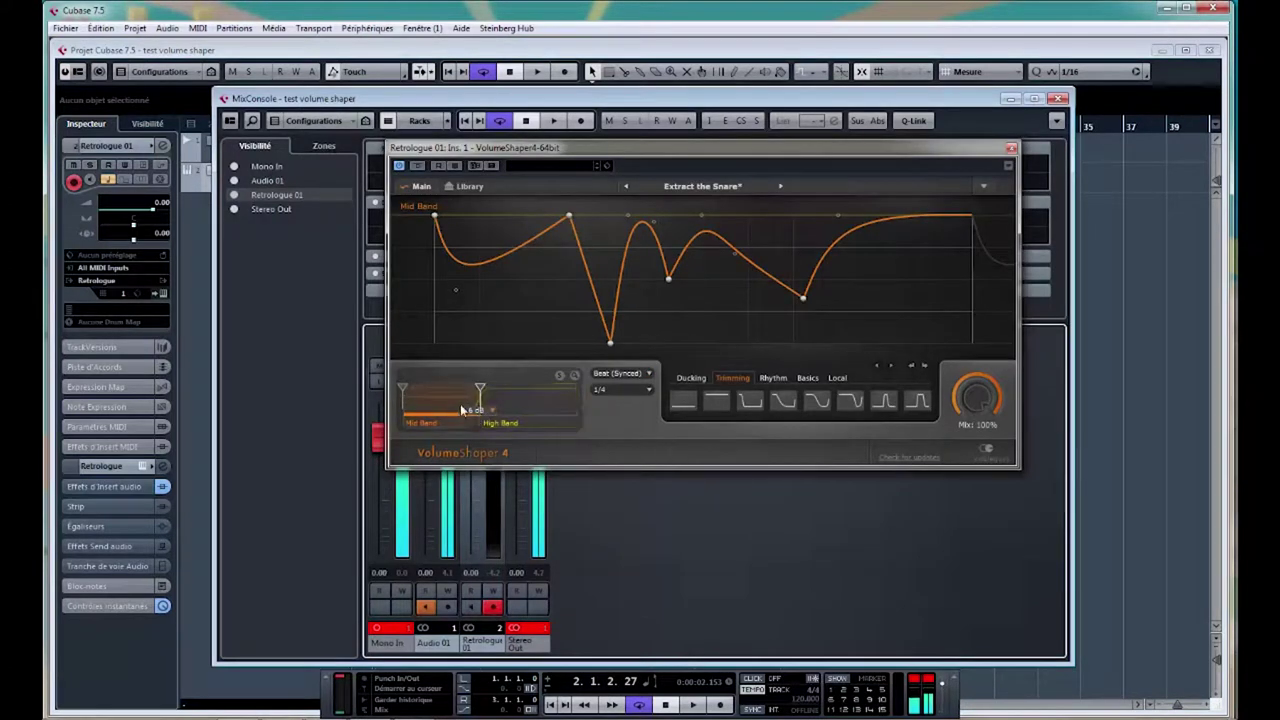
pyautogui.click(718, 400)
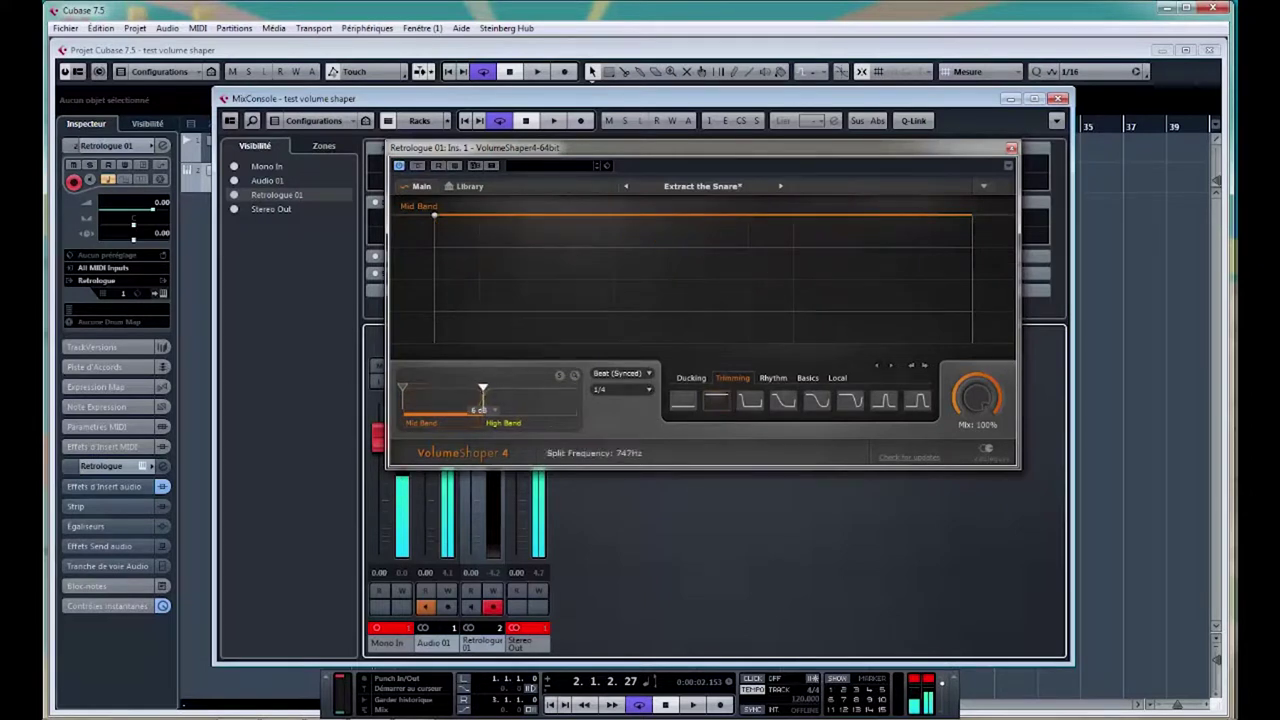
# Step: Enable the Low Band by raising its split point and set the mid/high split frequency to 3.26 kHz
pyautogui.moveTo(480, 392); pyautogui.dragTo(541, 392)
pyautogui.moveTo(402, 388); pyautogui.dragTo(440, 390)
pyautogui.moveTo(543, 396)
pyautogui.mouseDown()
pyautogui.moveTo(515, 392)
pyautogui.moveTo(527, 390)
pyautogui.mouseUp()
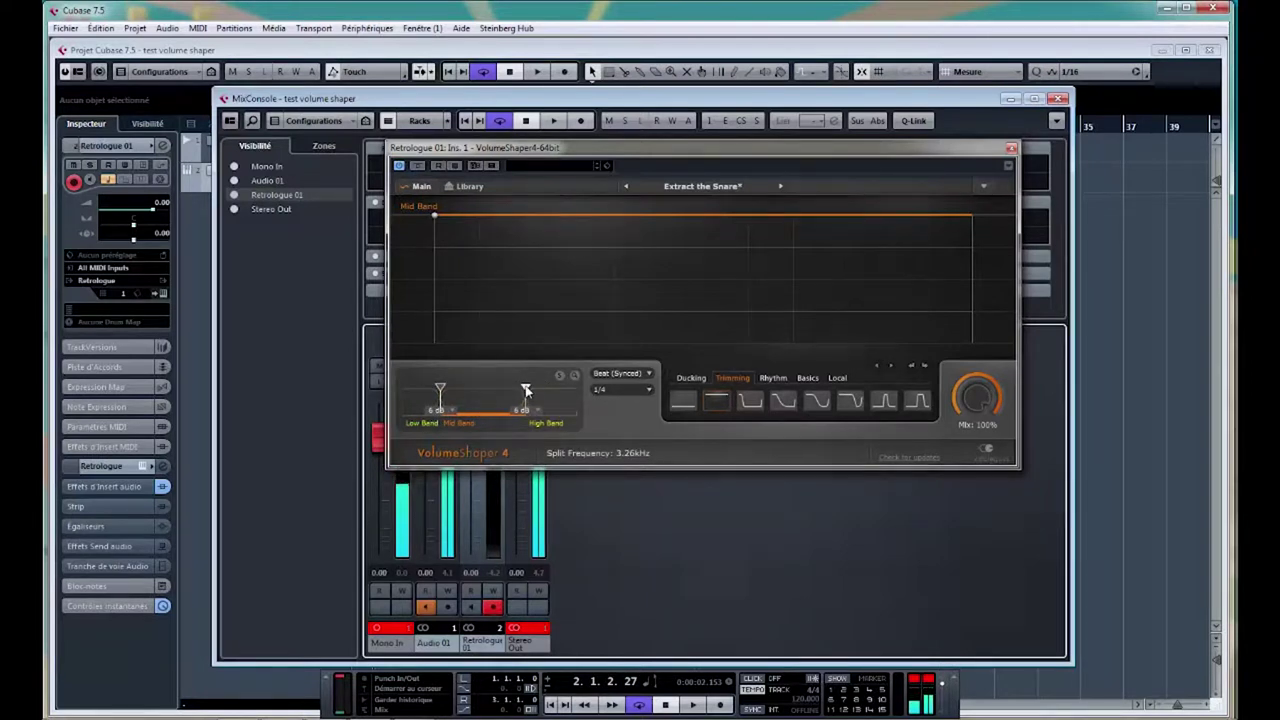
# Step: Review the available beat loop lengths without changing the 1/4 setting
pyautogui.click(625, 389)
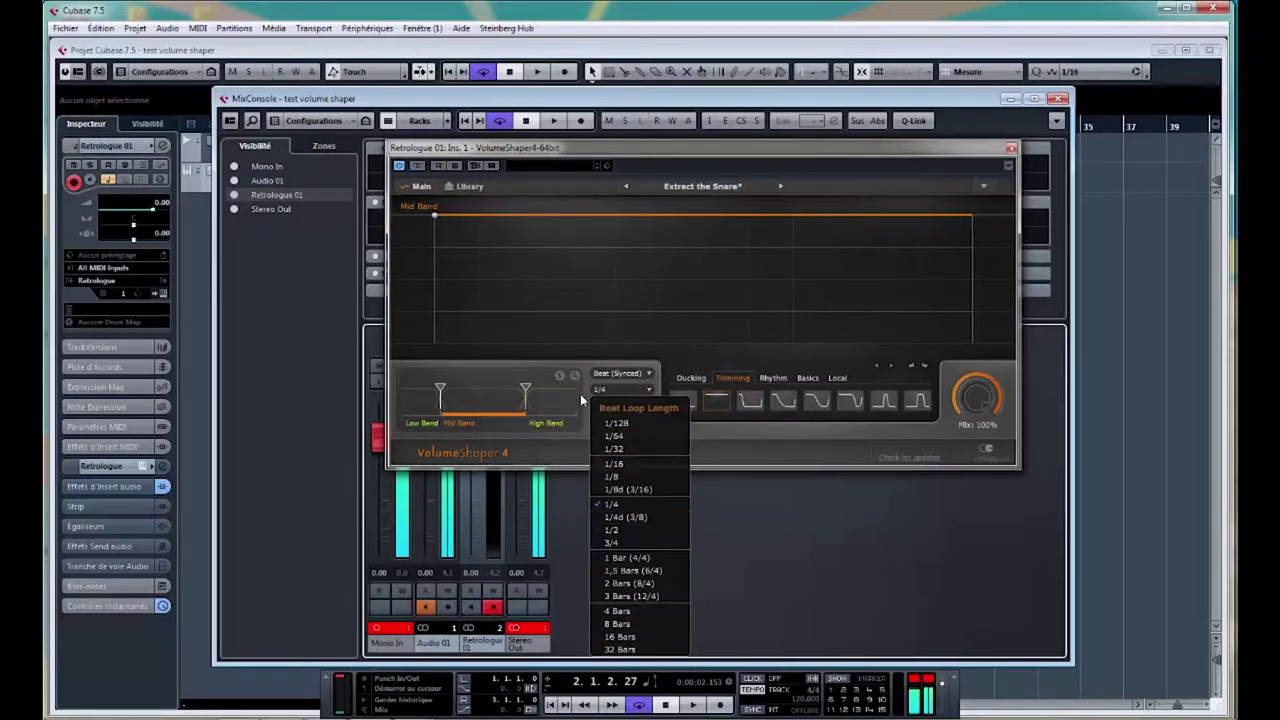
pyautogui.click(591, 405)
pyautogui.click(620, 391)
pyautogui.click(614, 388)
# Step: Try Hertz (Synced) as the timing mode and restore Beat (Synced)
pyautogui.click(641, 374)
pyautogui.click(654, 421)
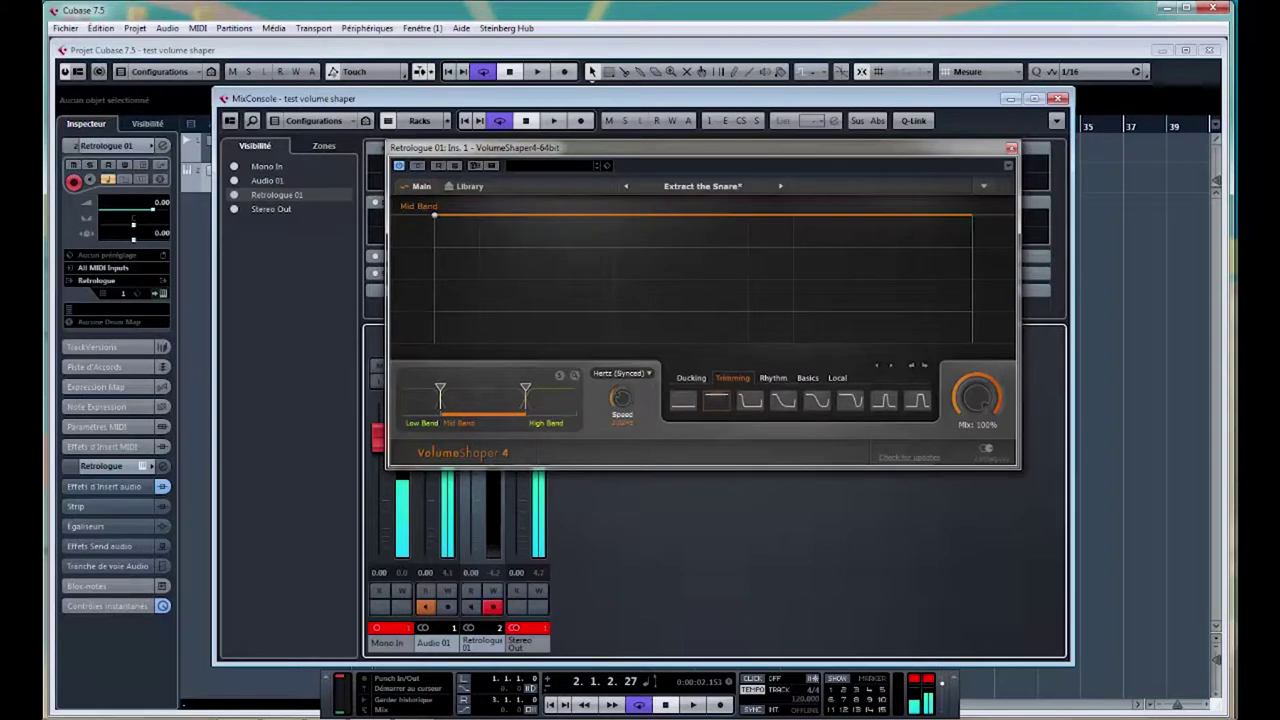
pyautogui.click(645, 375)
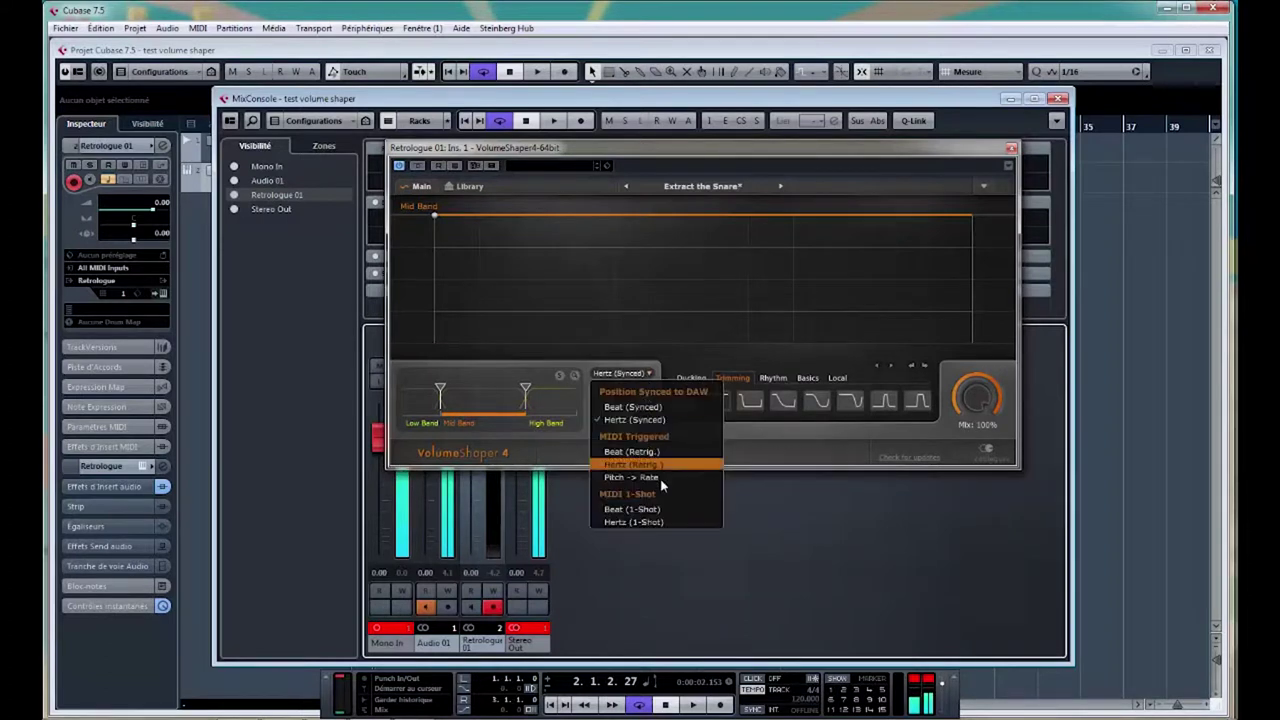
pyautogui.click(630, 408)
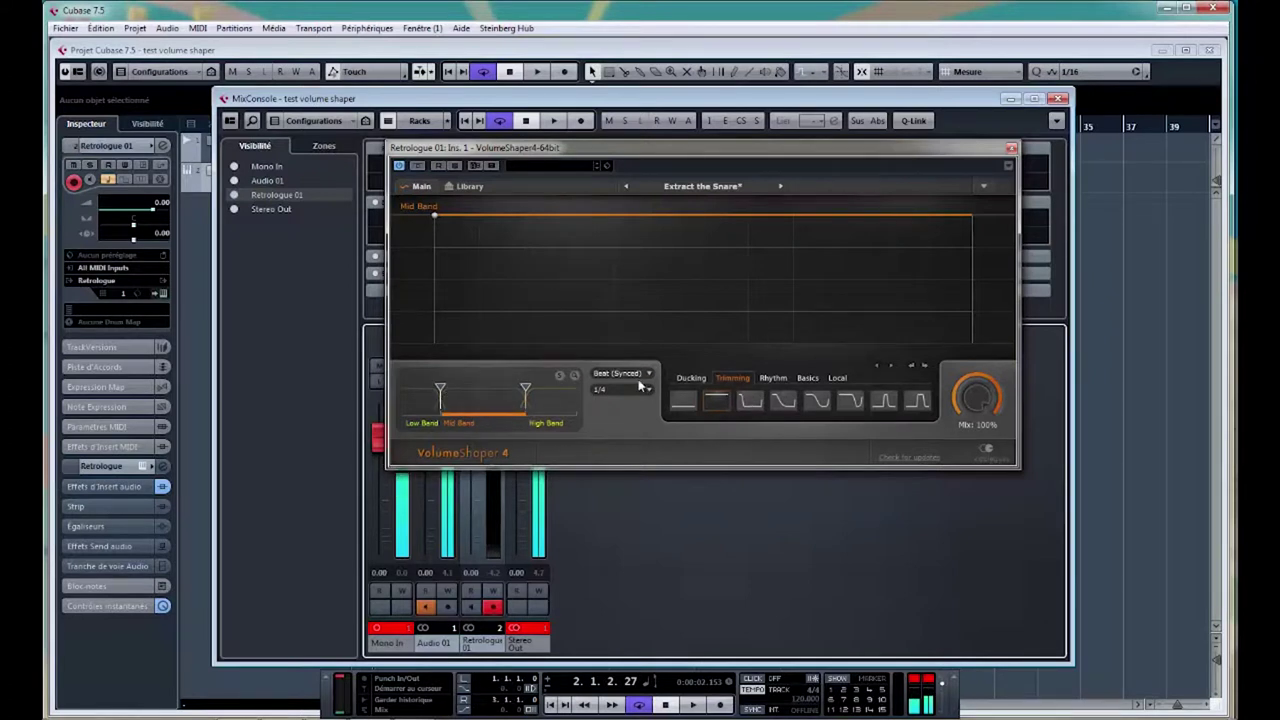
# Step: Raise the low/mid split point and apply the fifth Ducking shape, an S-curve, to the Low Band
pyautogui.click(415, 396)
pyautogui.moveTo(431, 393); pyautogui.dragTo(464, 390)
pyautogui.click(436, 415)
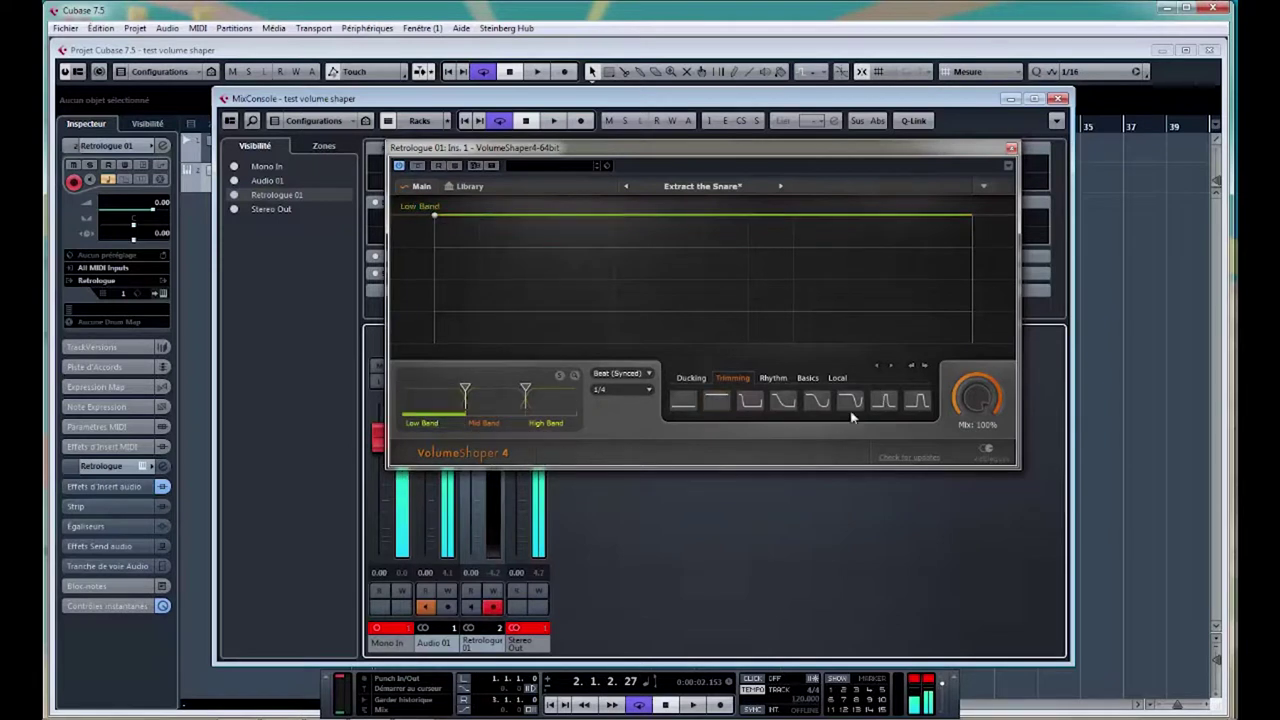
pyautogui.click(689, 377)
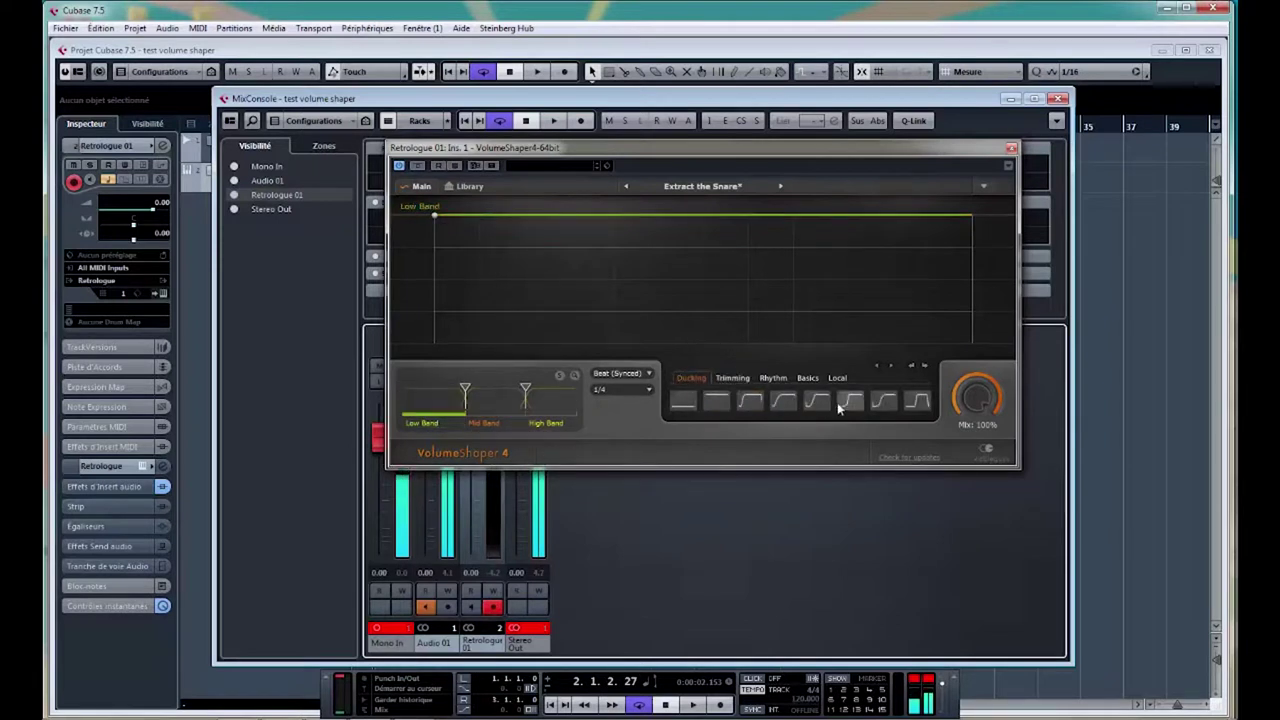
pyautogui.click(815, 401)
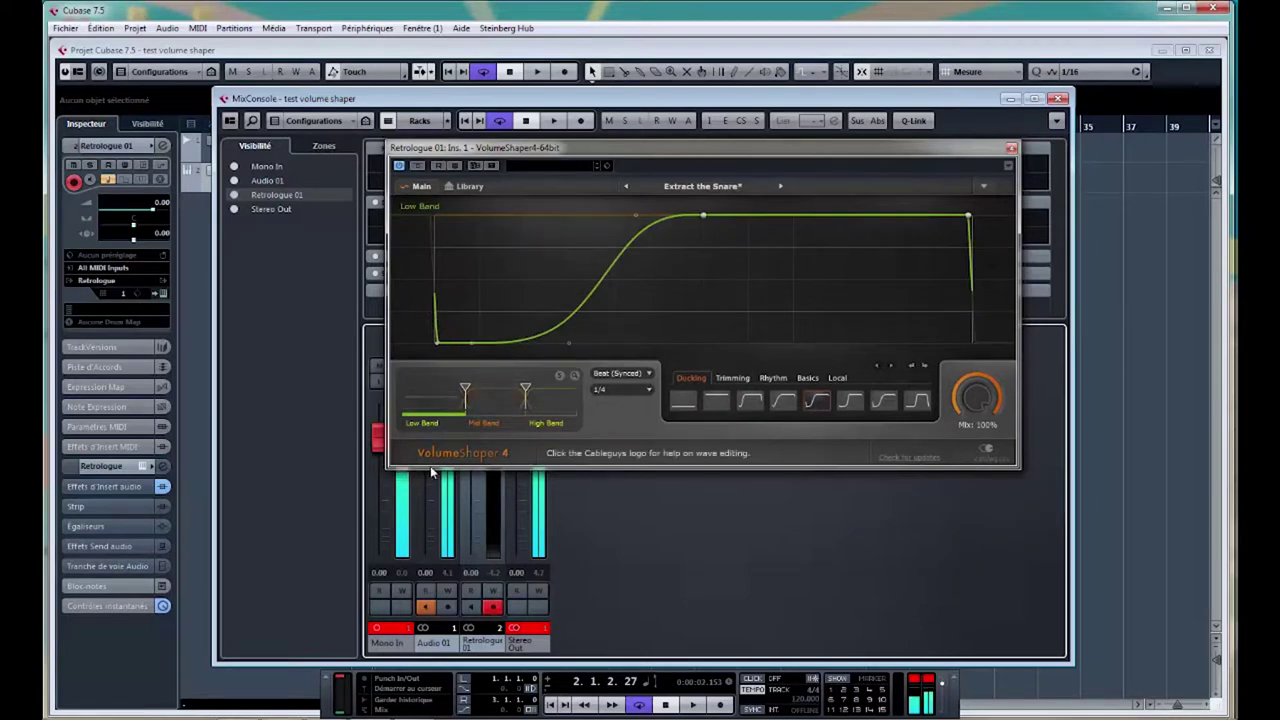
# Step: Apply the same Ducking S-curve to the Mid Band and reshape its rise so it climbs earlier
pyautogui.click(487, 398)
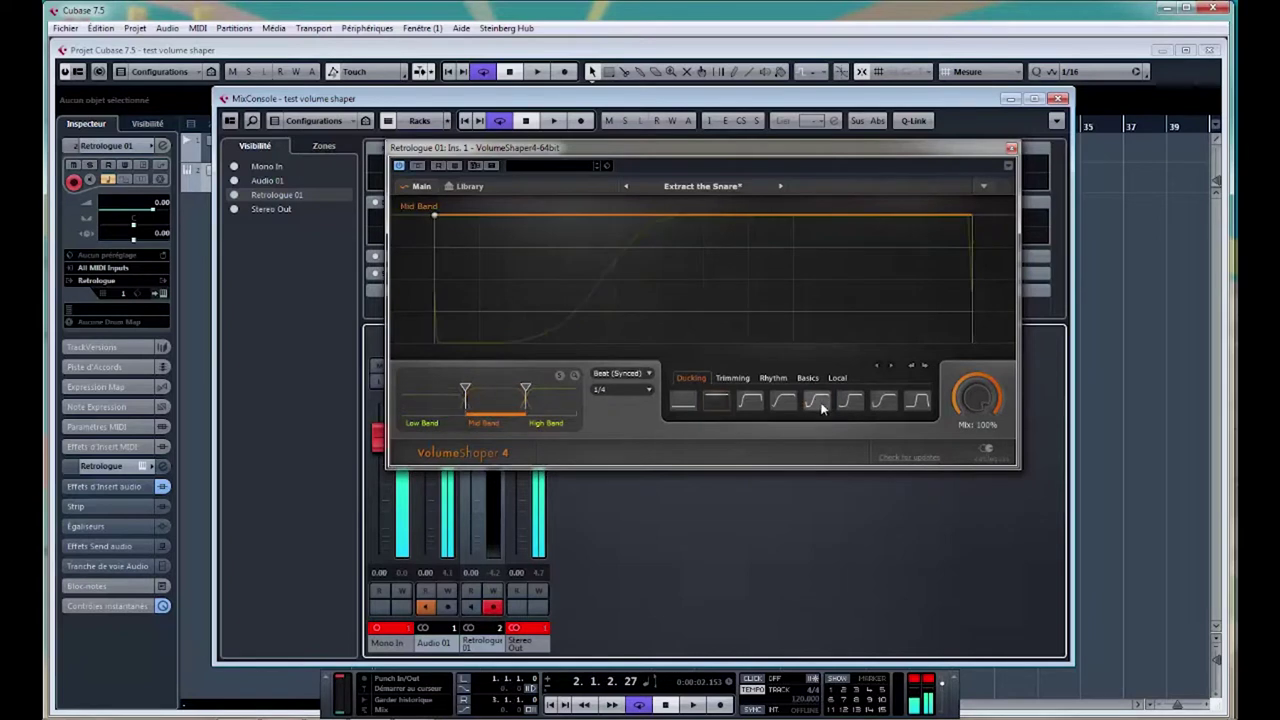
pyautogui.click(819, 401)
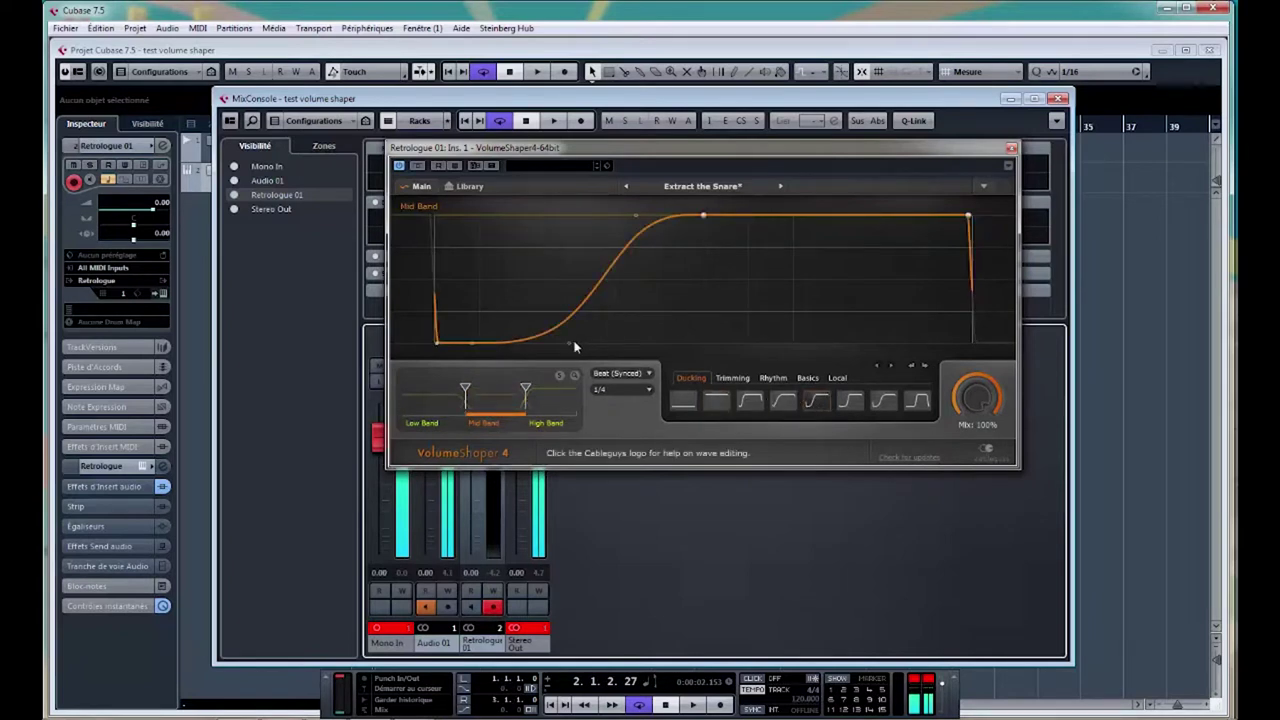
pyautogui.moveTo(568, 343); pyautogui.dragTo(603, 215)
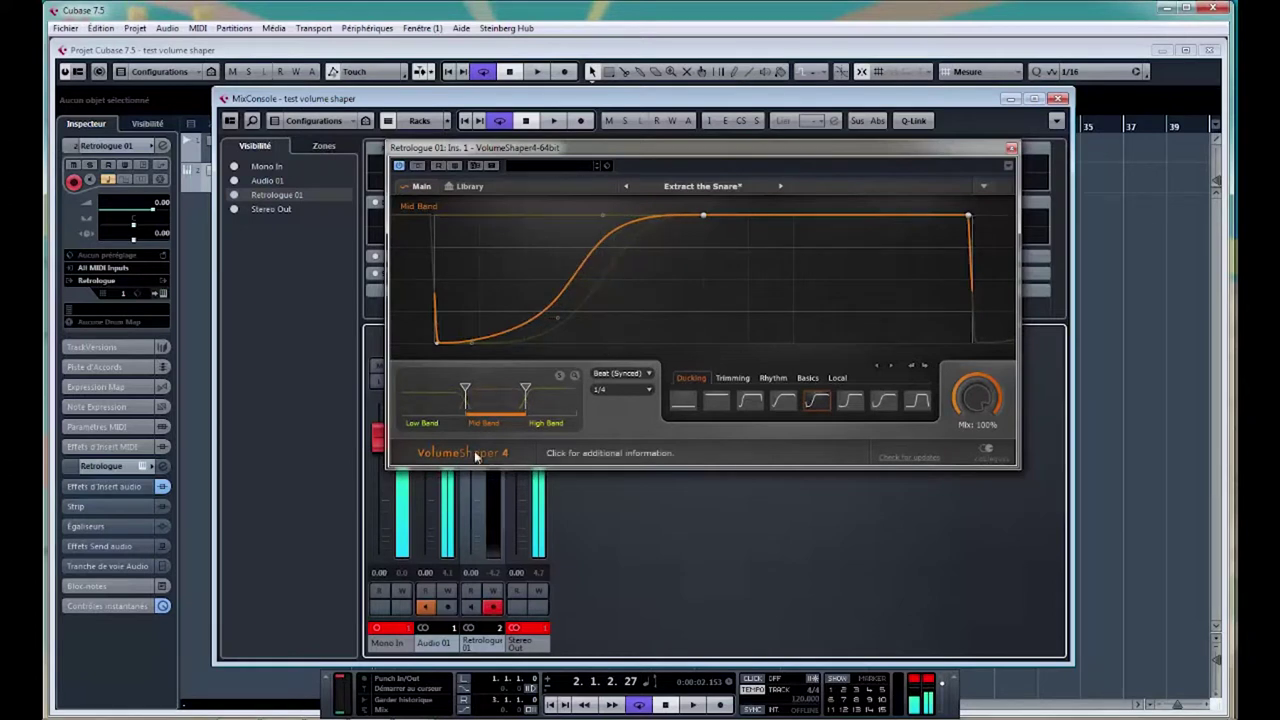
# Step: Add four points around the middle of the High Band curve to form a steep-sided dip
pyautogui.click(540, 412)
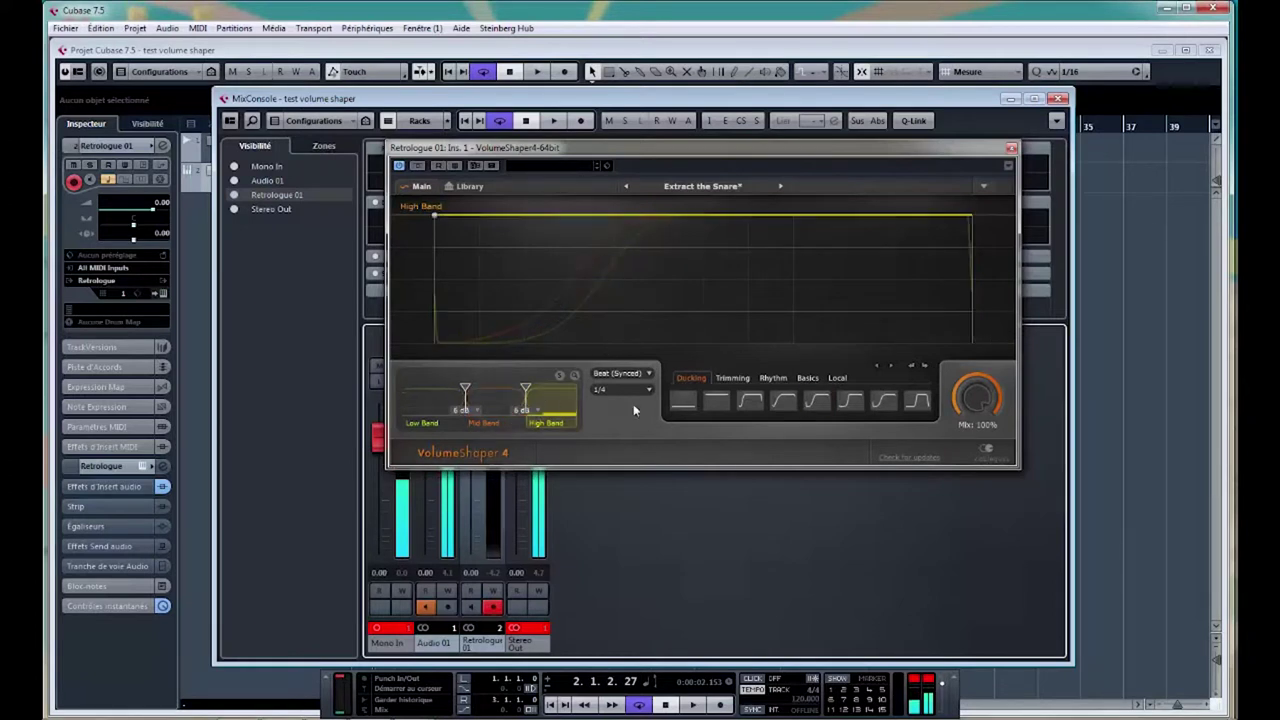
pyautogui.click(652, 262)
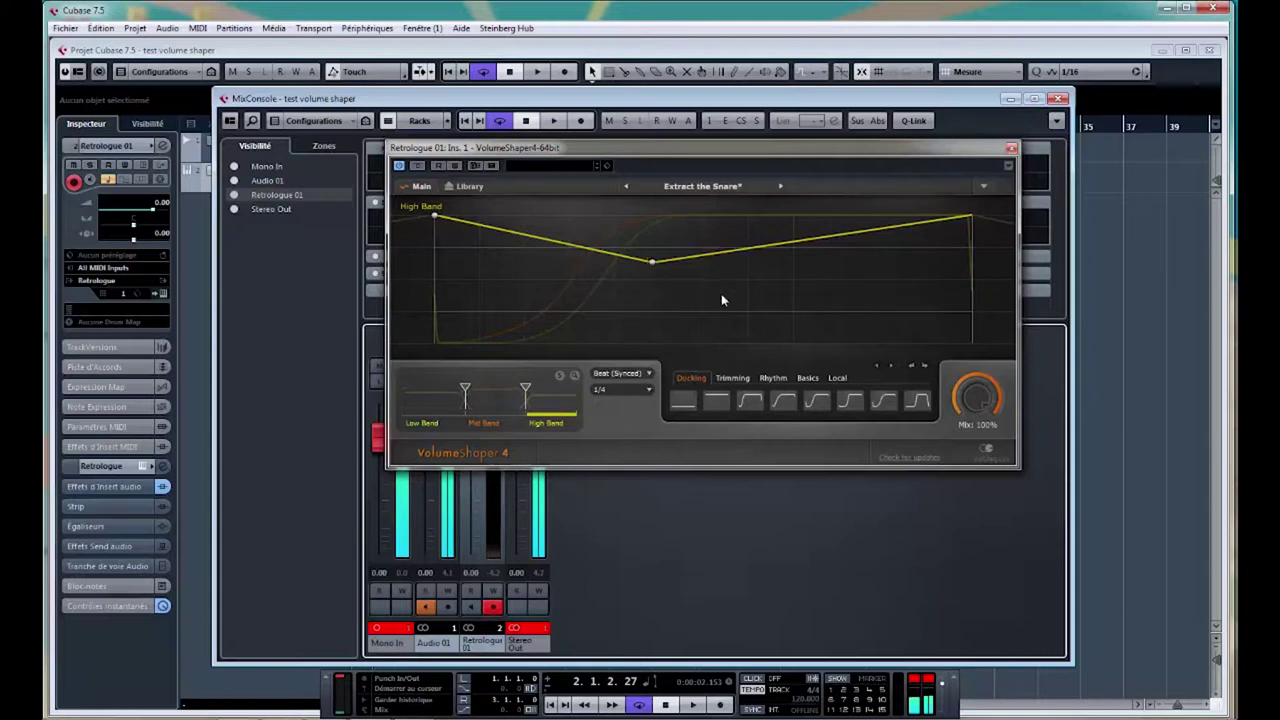
pyautogui.click(684, 321)
pyautogui.click(716, 258)
pyautogui.click(716, 318)
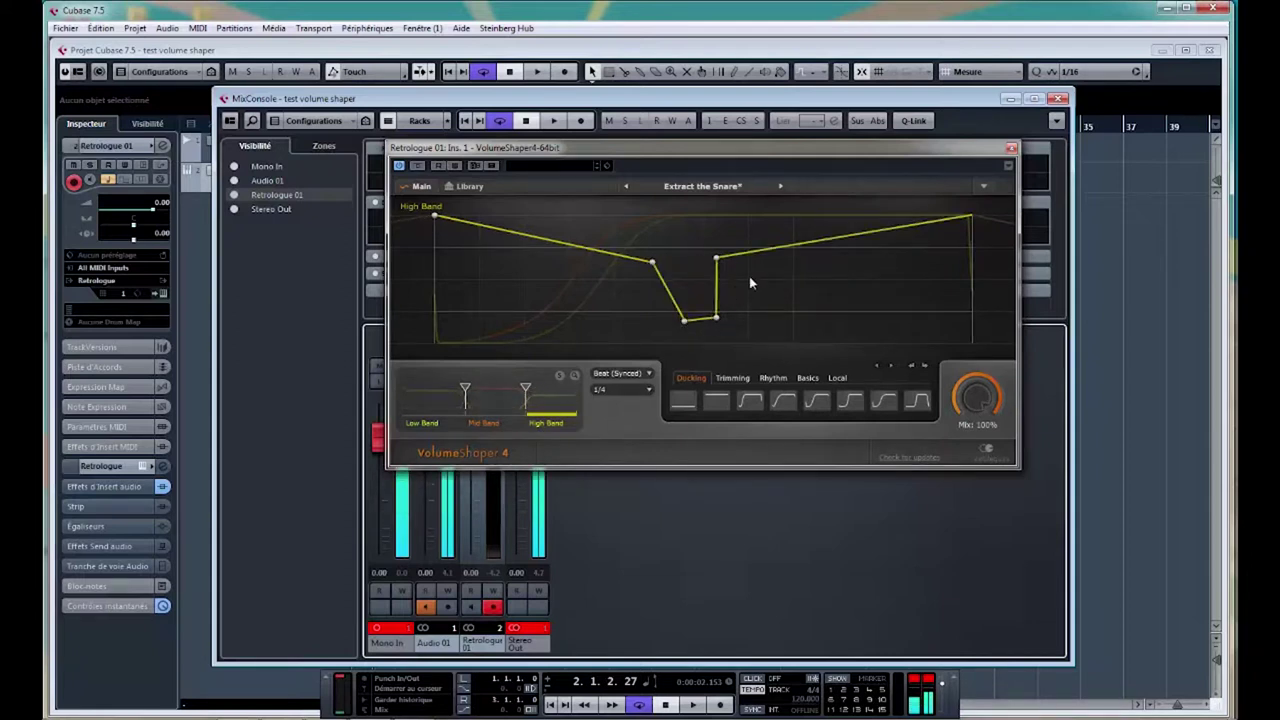
# Step: Extend the High Band curve with a peak after the dip, bend its final segment downward and shift the dip's rising point
pyautogui.click(808, 303)
pyautogui.moveTo(808, 303); pyautogui.dragTo(781, 253)
pyautogui.moveTo(893, 232); pyautogui.dragTo(893, 312)
pyautogui.moveTo(718, 288)
pyautogui.mouseDown()
pyautogui.moveTo(727, 263)
pyautogui.moveTo(736, 280)
pyautogui.mouseUp()
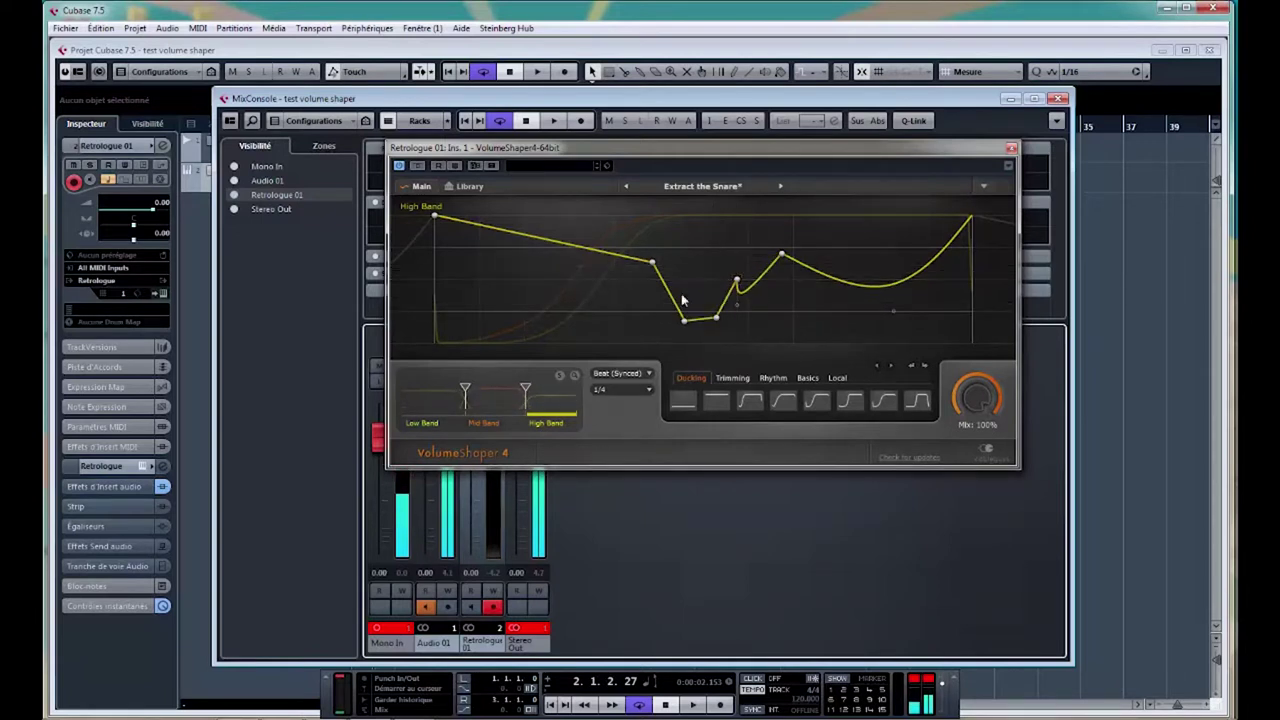
# Step: Select the middle points of the High Band curve, move them earlier and higher, and stretch the selection downward and wider
pyautogui.rightClick(670, 298)
pyautogui.click(658, 278)
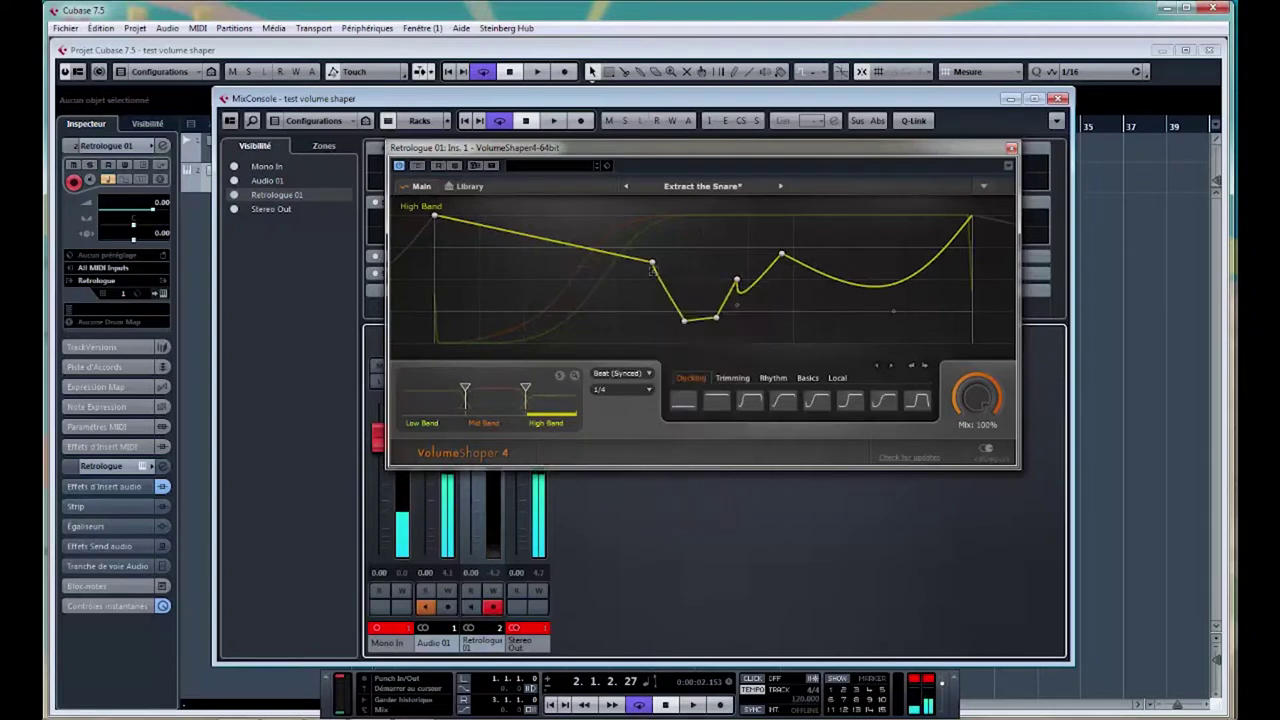
pyautogui.moveTo(610, 210); pyautogui.dragTo(841, 345)
pyautogui.moveTo(646, 290); pyautogui.dragTo(618, 267)
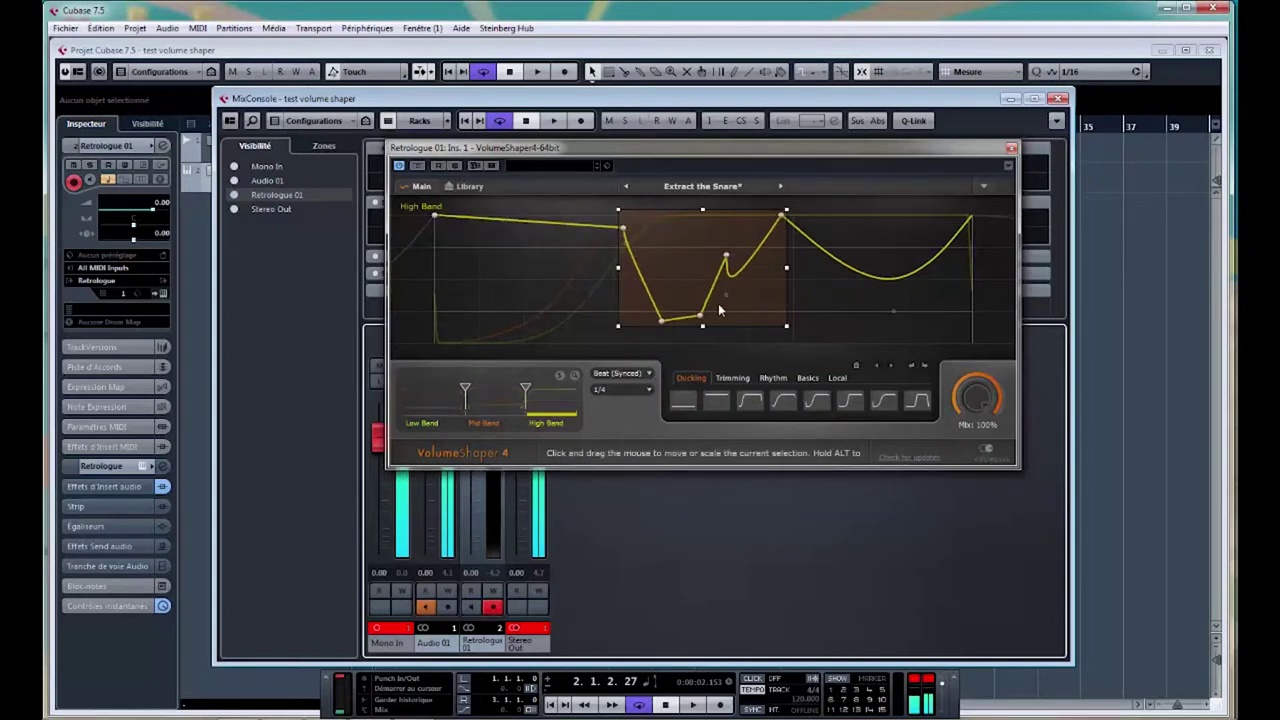
pyautogui.moveTo(705, 327); pyautogui.dragTo(705, 346)
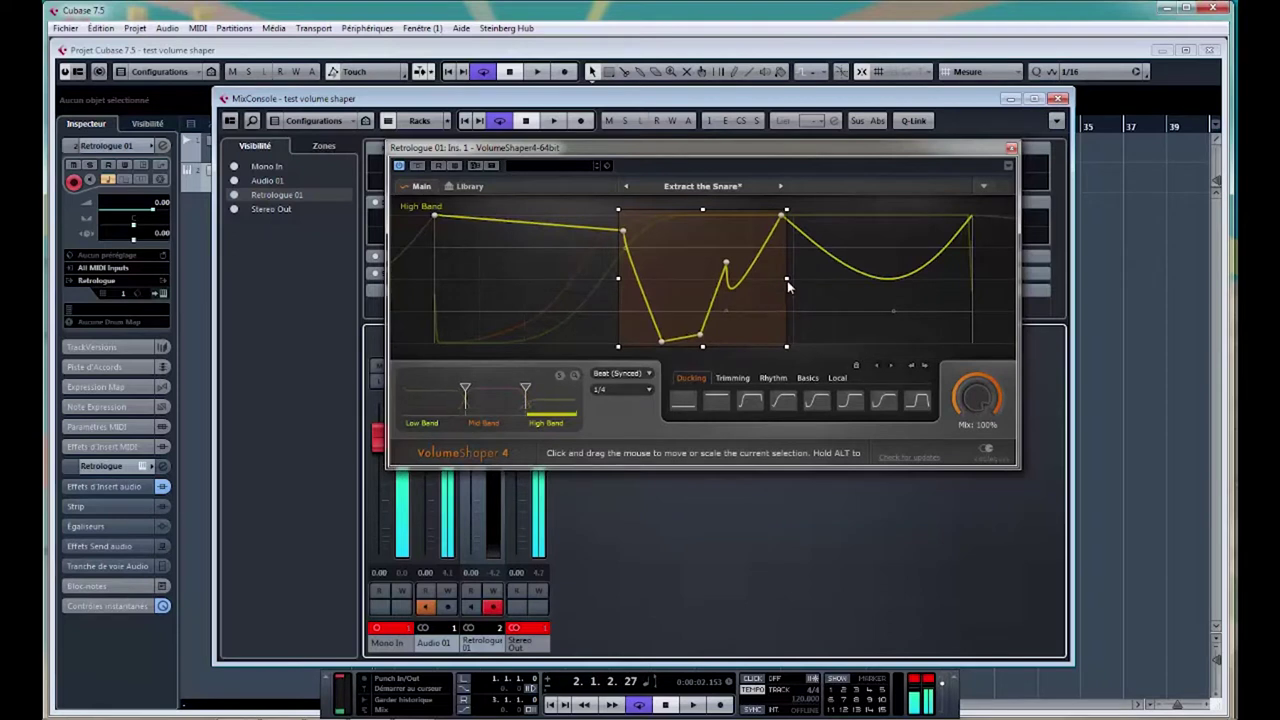
pyautogui.moveTo(788, 287); pyautogui.dragTo(806, 288)
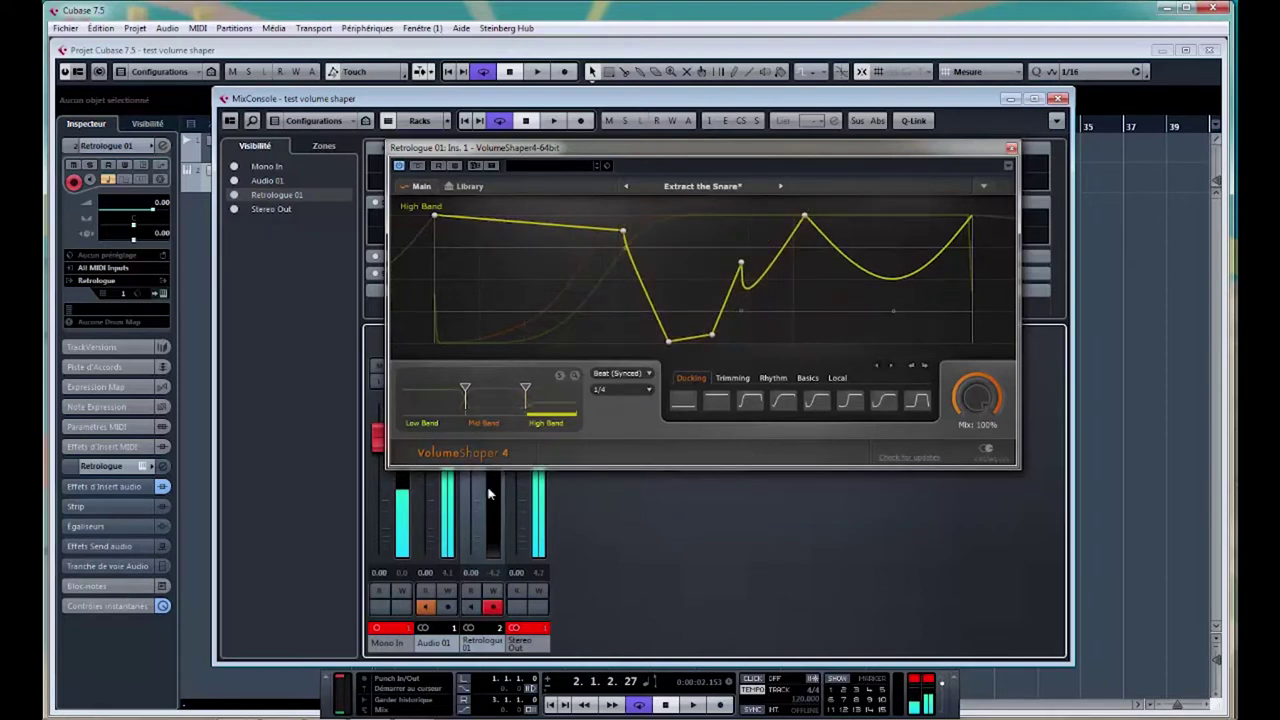
# Step: Select the upper part of the Mid Band's rising curve and shift it earlier in the loop
pyautogui.click(489, 398)
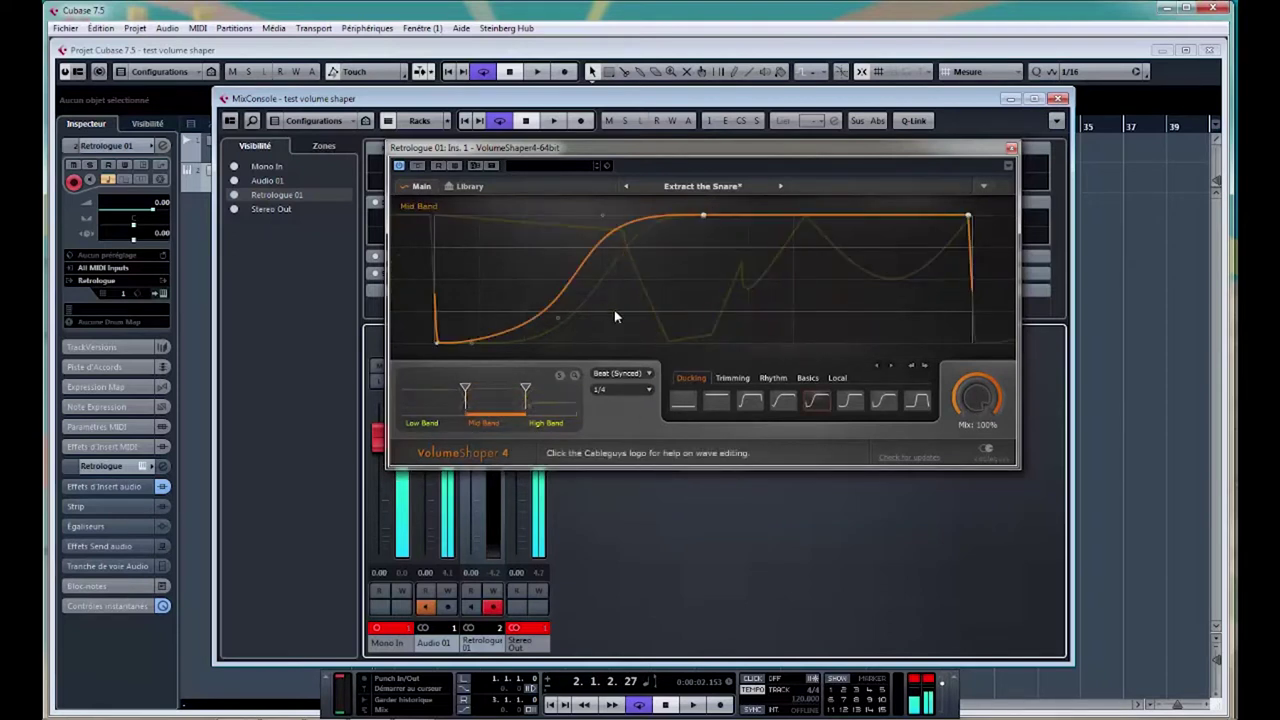
pyautogui.moveTo(768, 328); pyautogui.dragTo(548, 212)
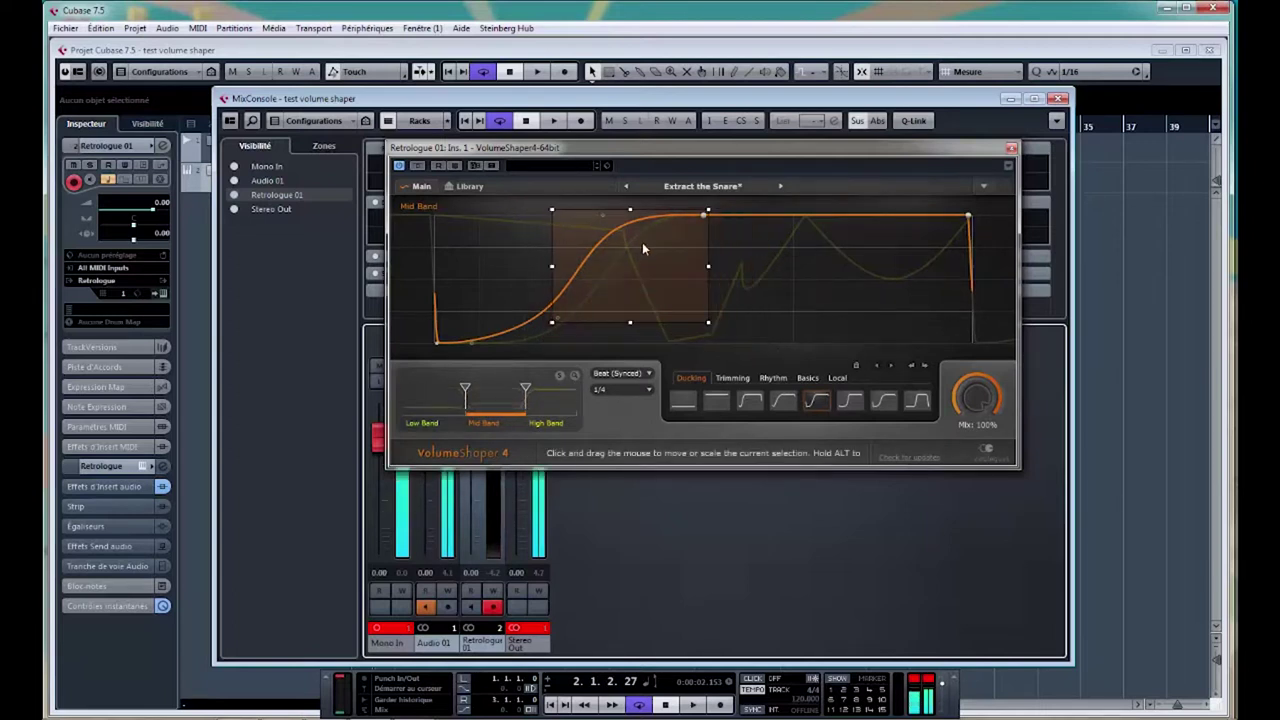
pyautogui.moveTo(642, 248); pyautogui.dragTo(613, 248)
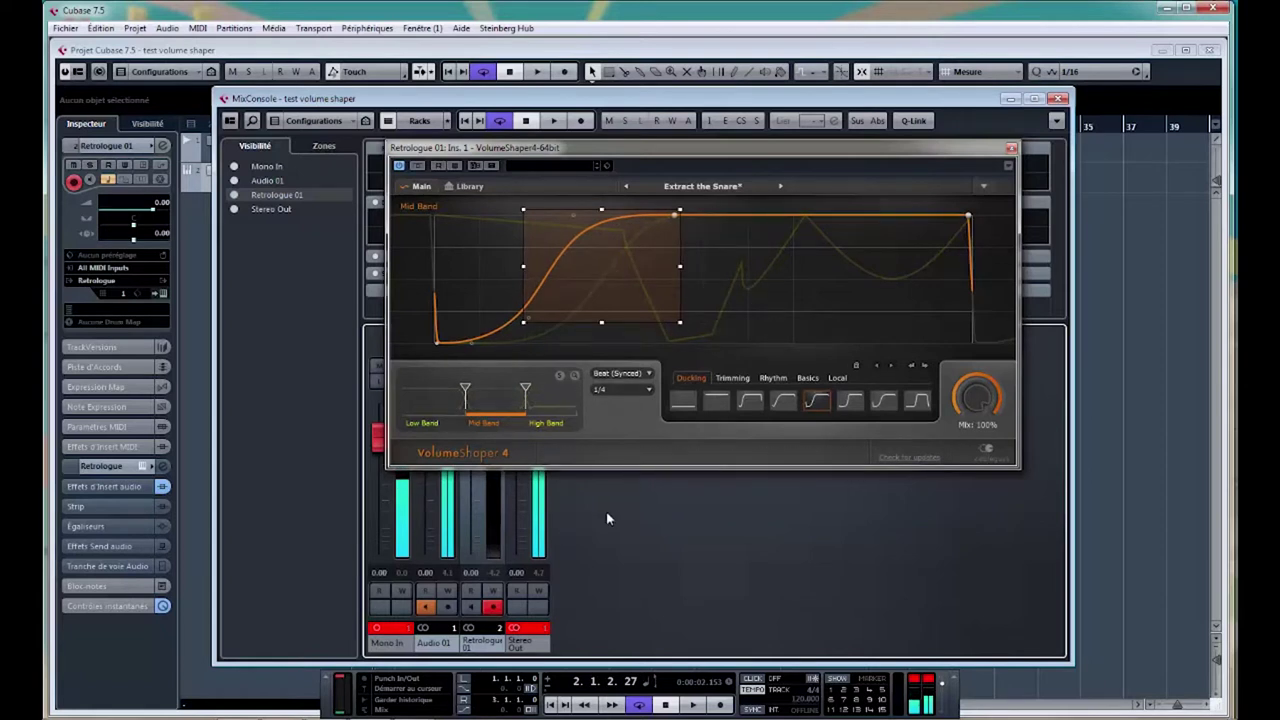
# Step: Play the loop while lowering both band split points, and return to the project window
pyautogui.click(315, 469)
pyautogui.press('space')
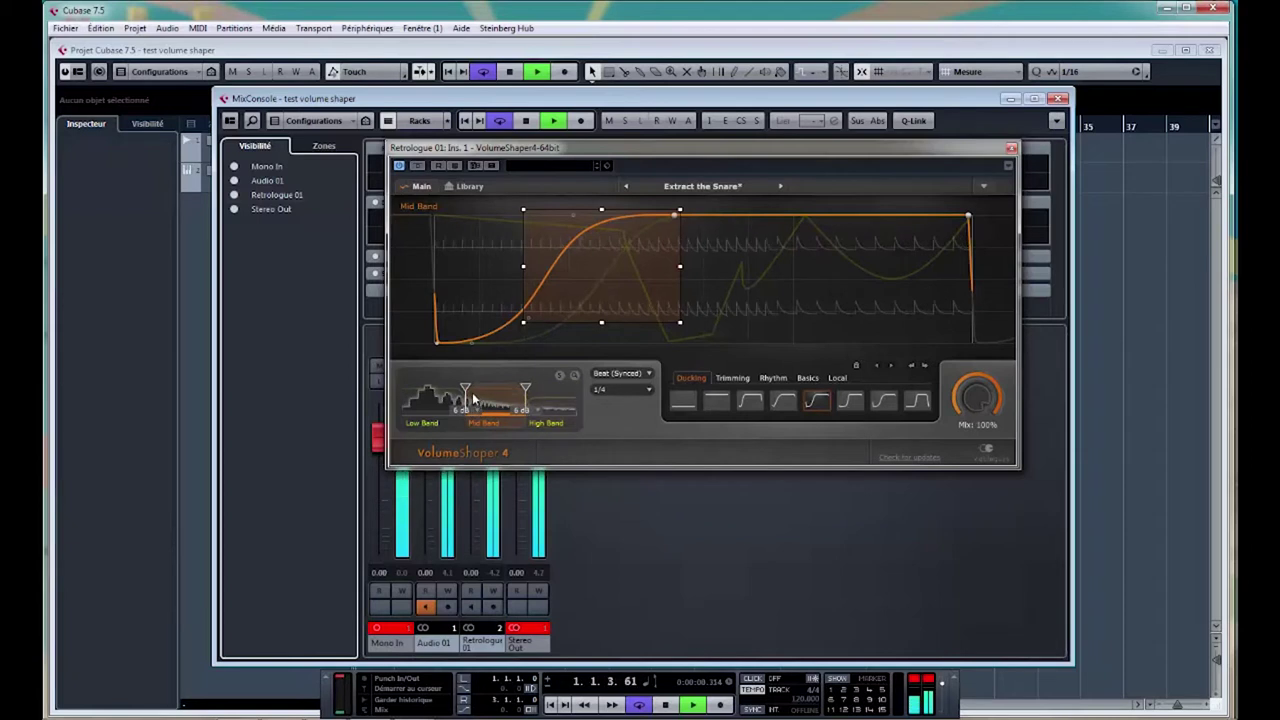
pyautogui.moveTo(465, 392); pyautogui.dragTo(576, 388)
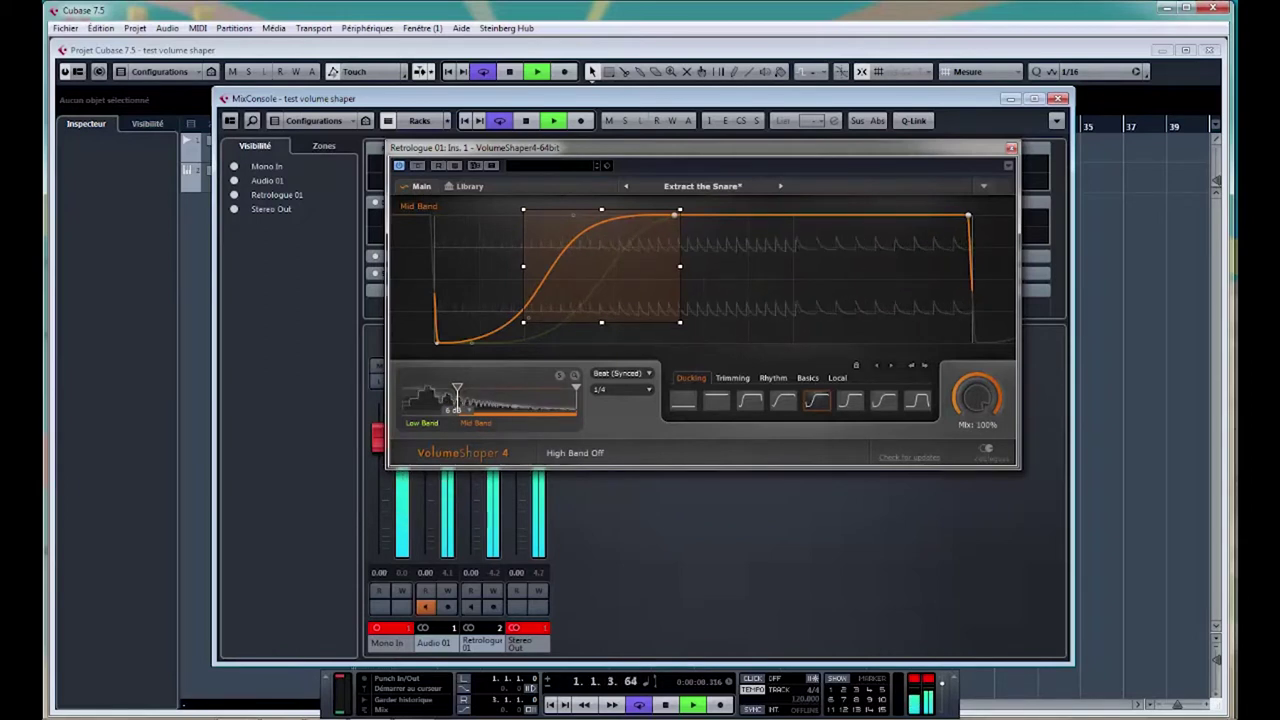
pyautogui.moveTo(576, 388); pyautogui.dragTo(499, 390)
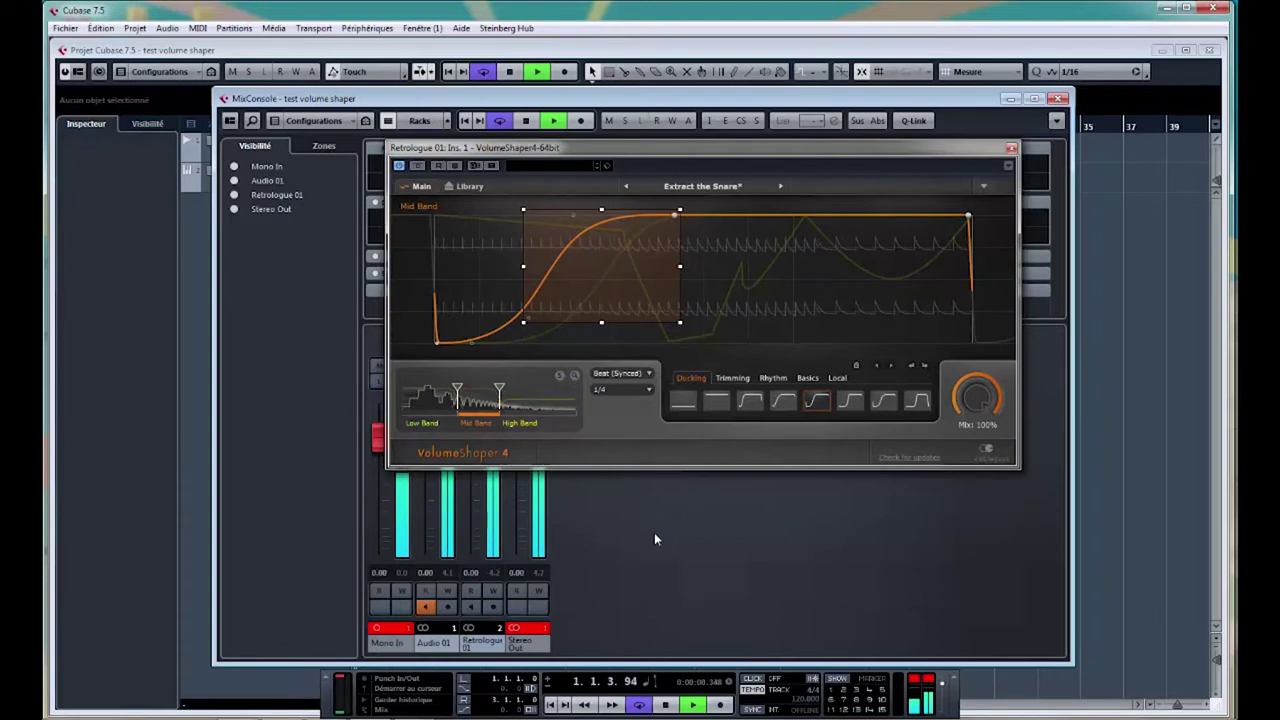
pyautogui.click(1110, 566)
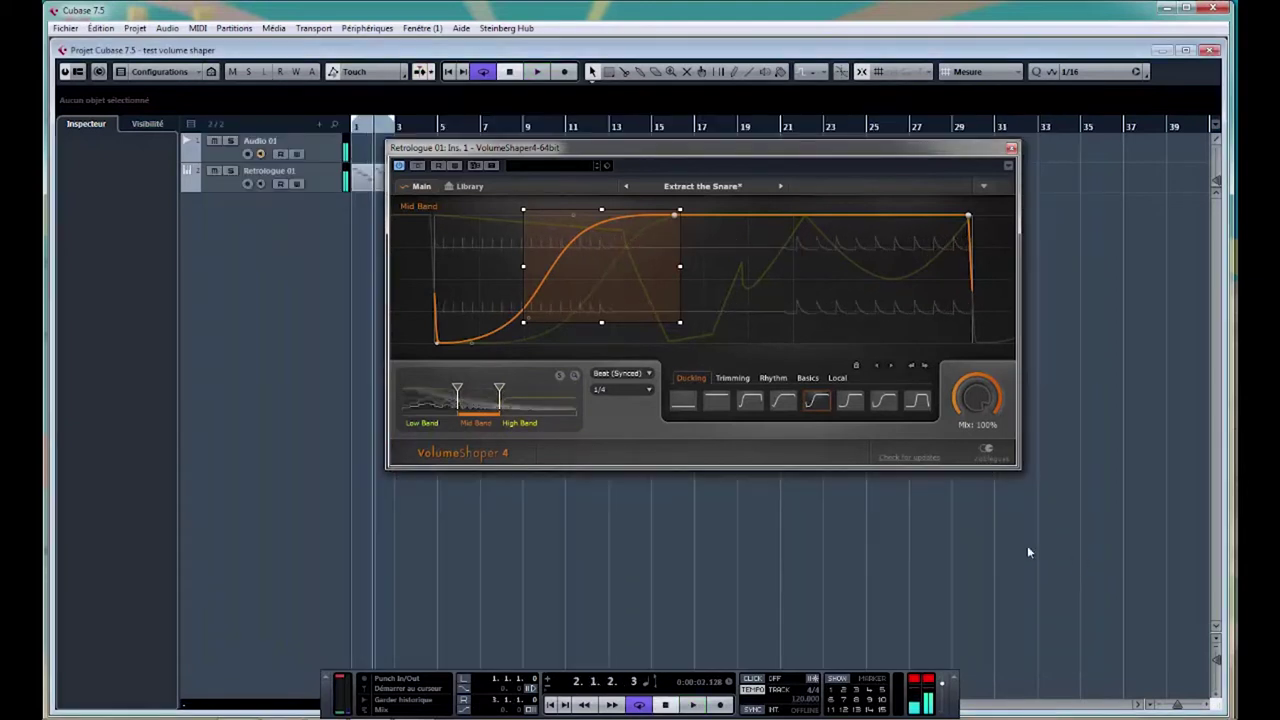
# Step: Reposition the plug-in window and look through the preset library before returning to the waveform editor
pyautogui.moveTo(710, 146); pyautogui.dragTo(672, 157)
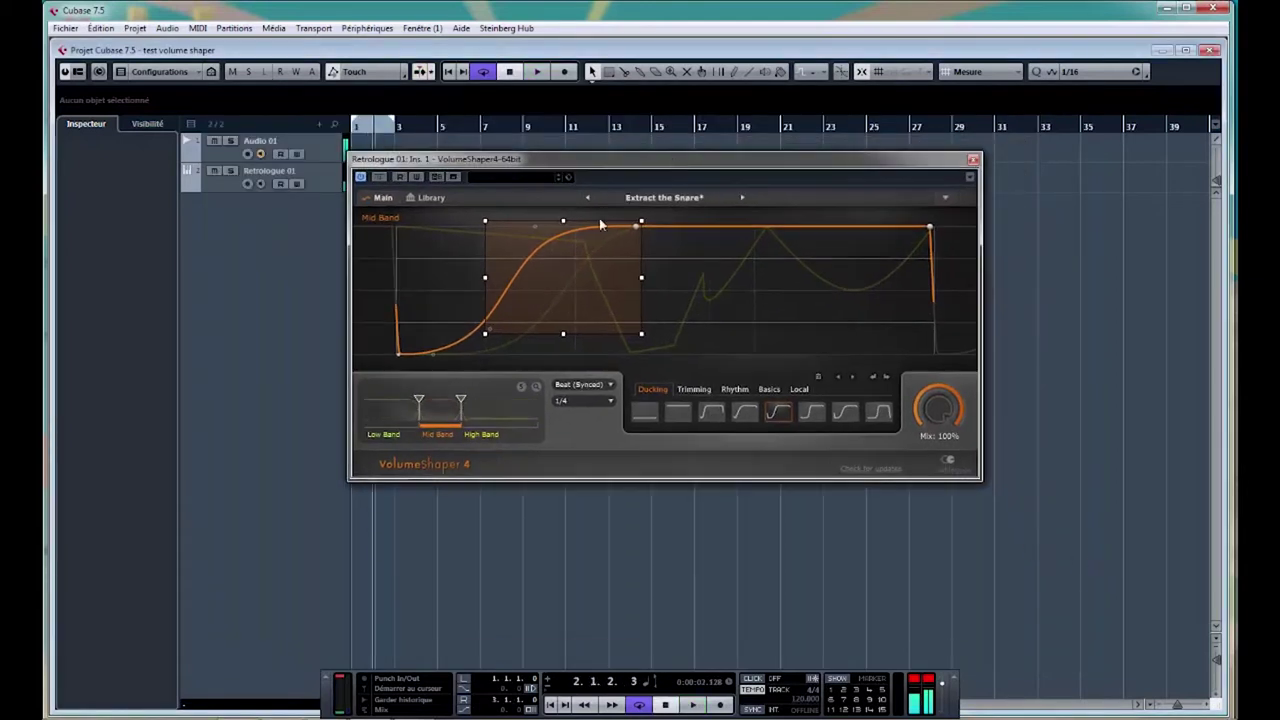
pyautogui.click(428, 198)
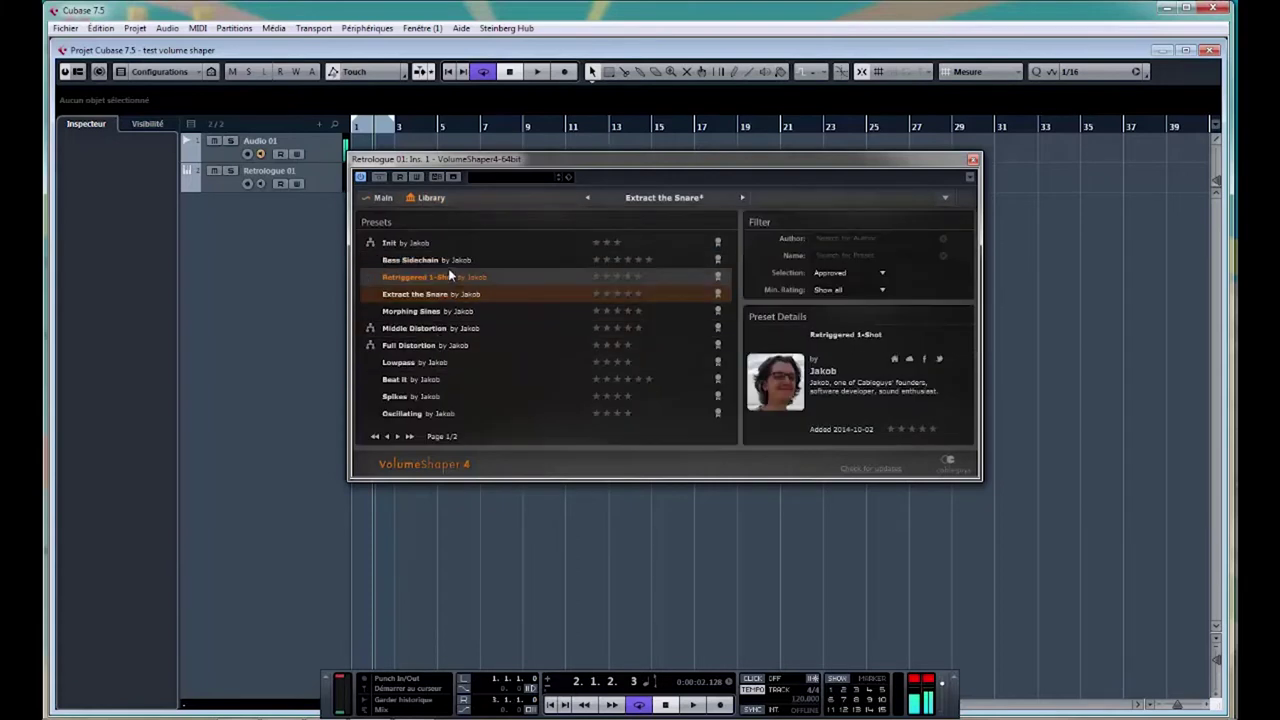
pyautogui.click(382, 198)
# Step: Sync the online preset library and view its presets again
pyautogui.click(945, 200)
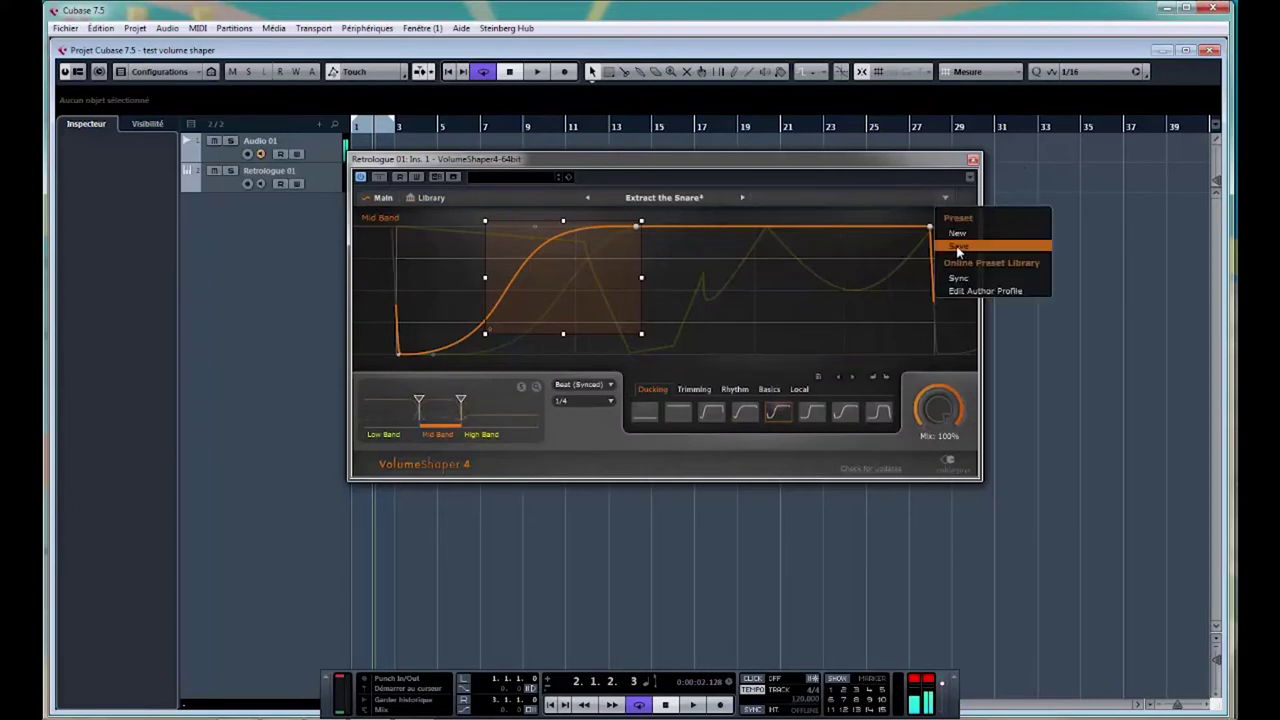
pyautogui.click(962, 279)
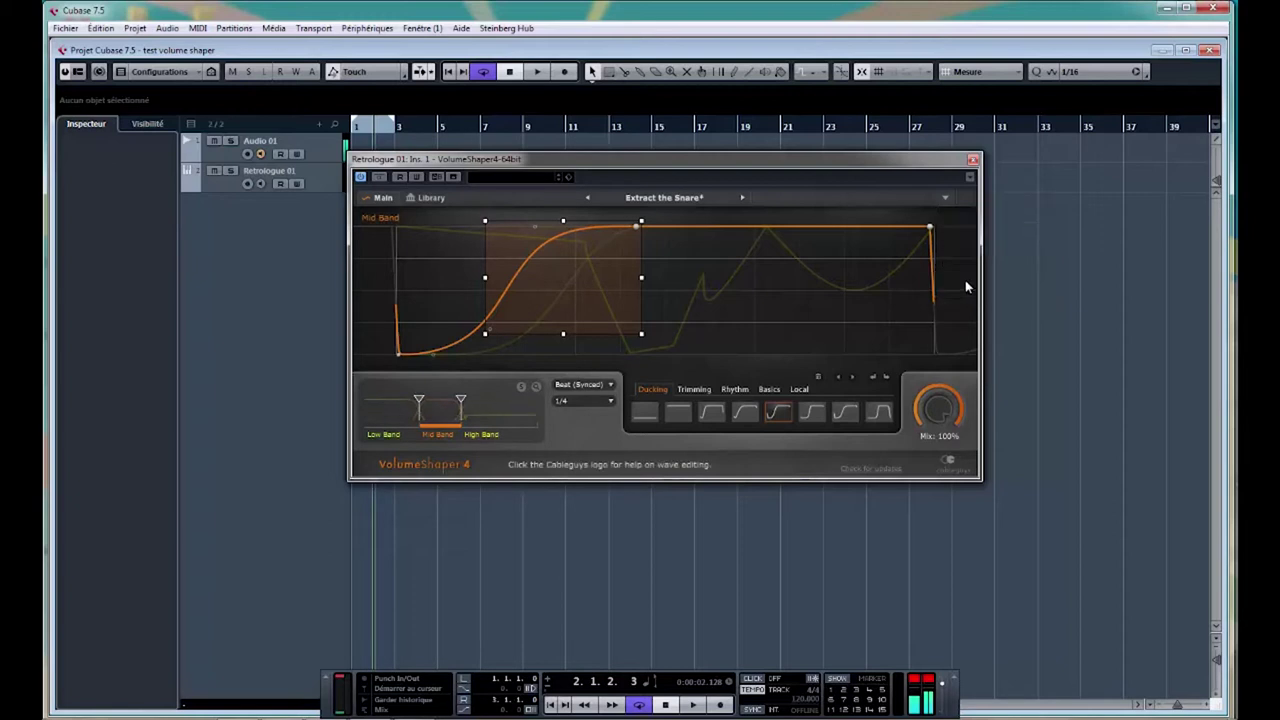
pyautogui.click(427, 200)
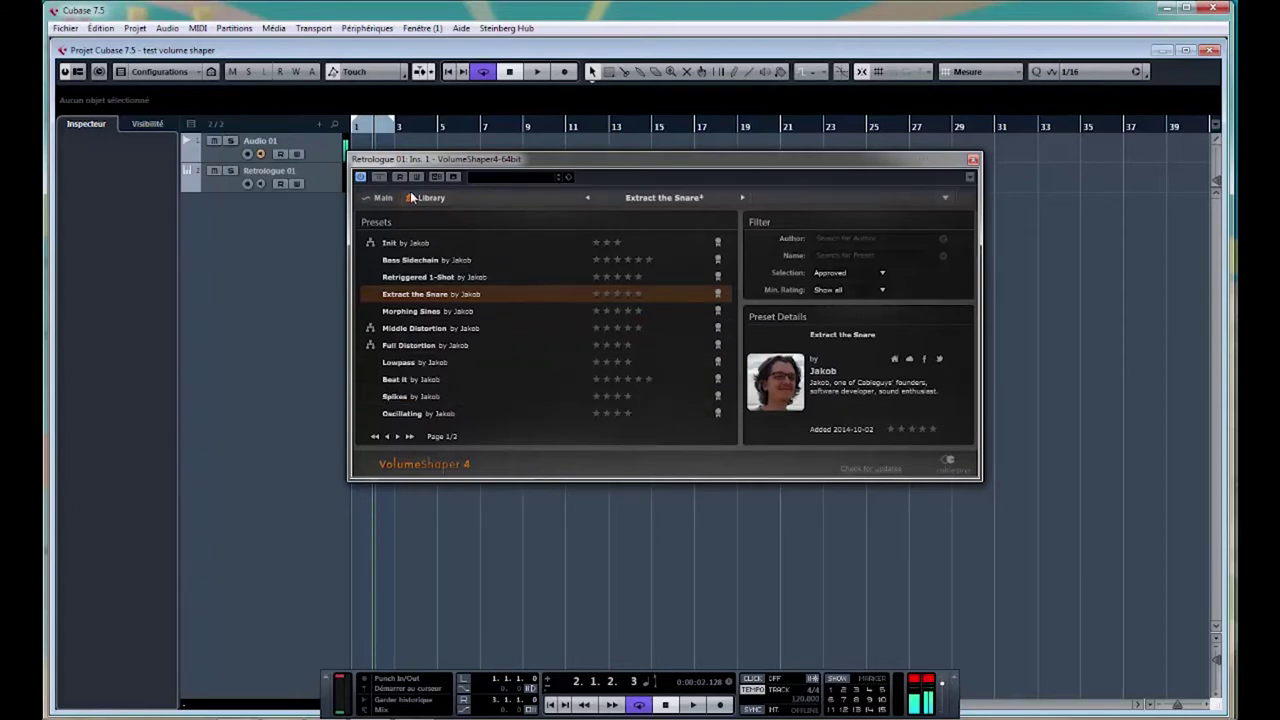
pyautogui.click(384, 198)
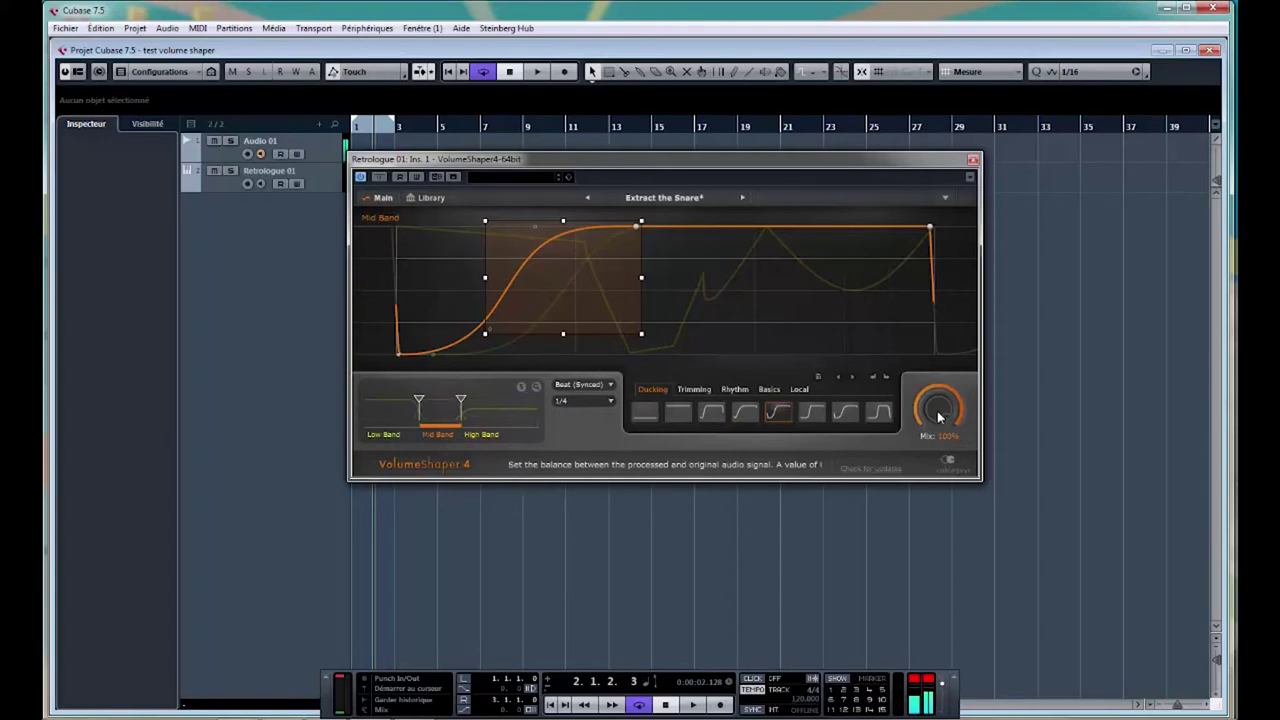
# Step: Lower the effect's Mix to 40%
pyautogui.moveTo(938, 408); pyautogui.dragTo(938, 440)
pyautogui.moveTo(938, 440); pyautogui.dragTo(938, 432)
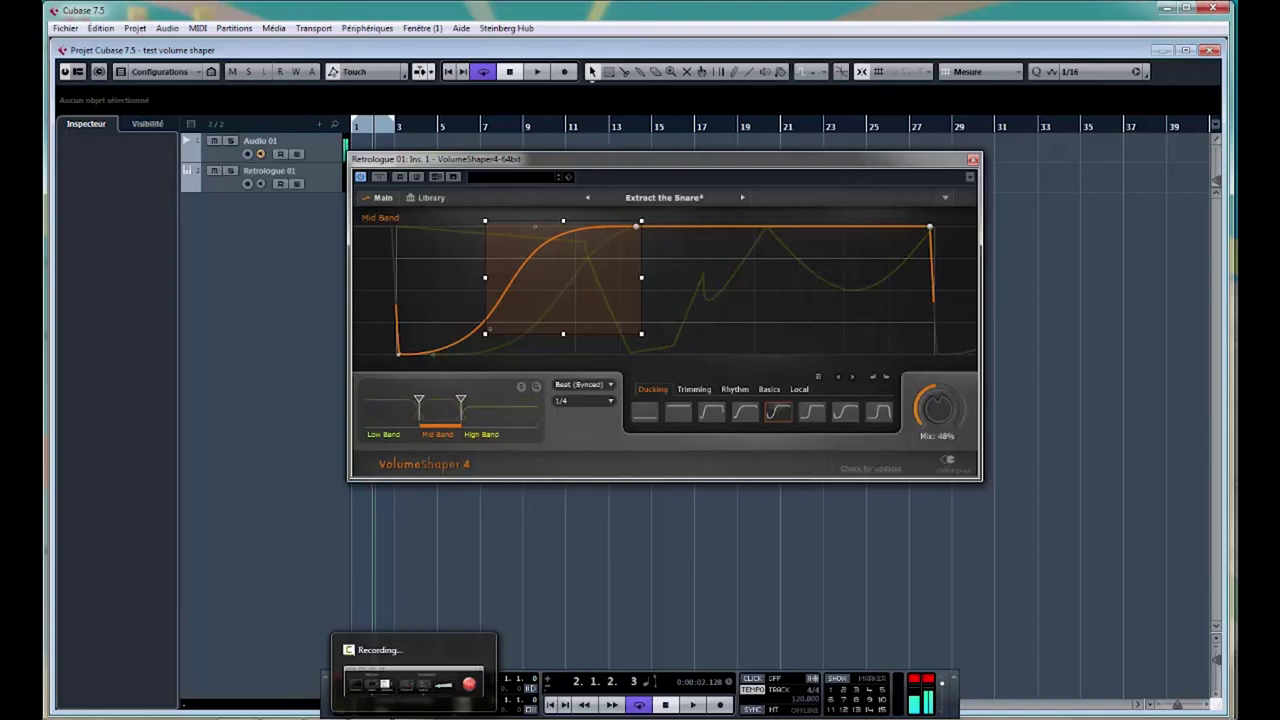
# Step: Bend the first segment of the High Band curve downward and the rise after the dip upward, and bypass the band
pyautogui.click(500, 415)
pyautogui.moveTo(523, 243); pyautogui.dragTo(537, 303)
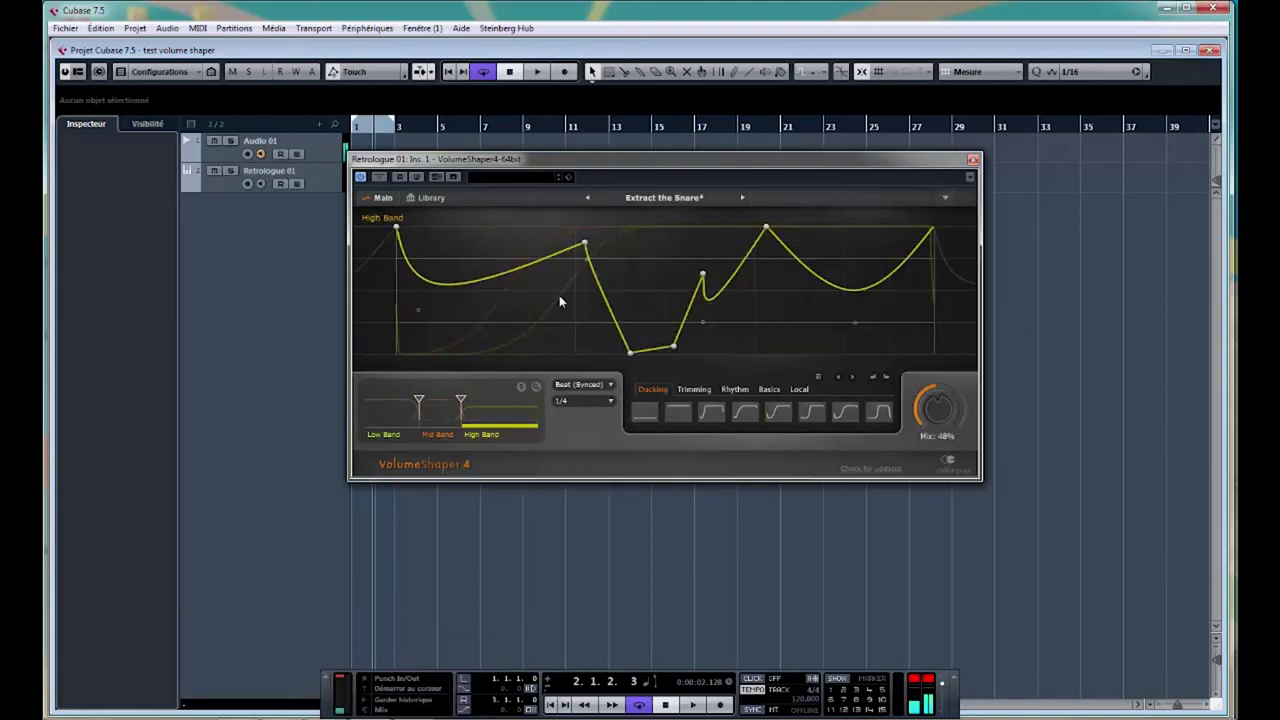
pyautogui.moveTo(688, 309); pyautogui.dragTo(694, 232)
pyautogui.rightClick(808, 298)
pyautogui.click(812, 310)
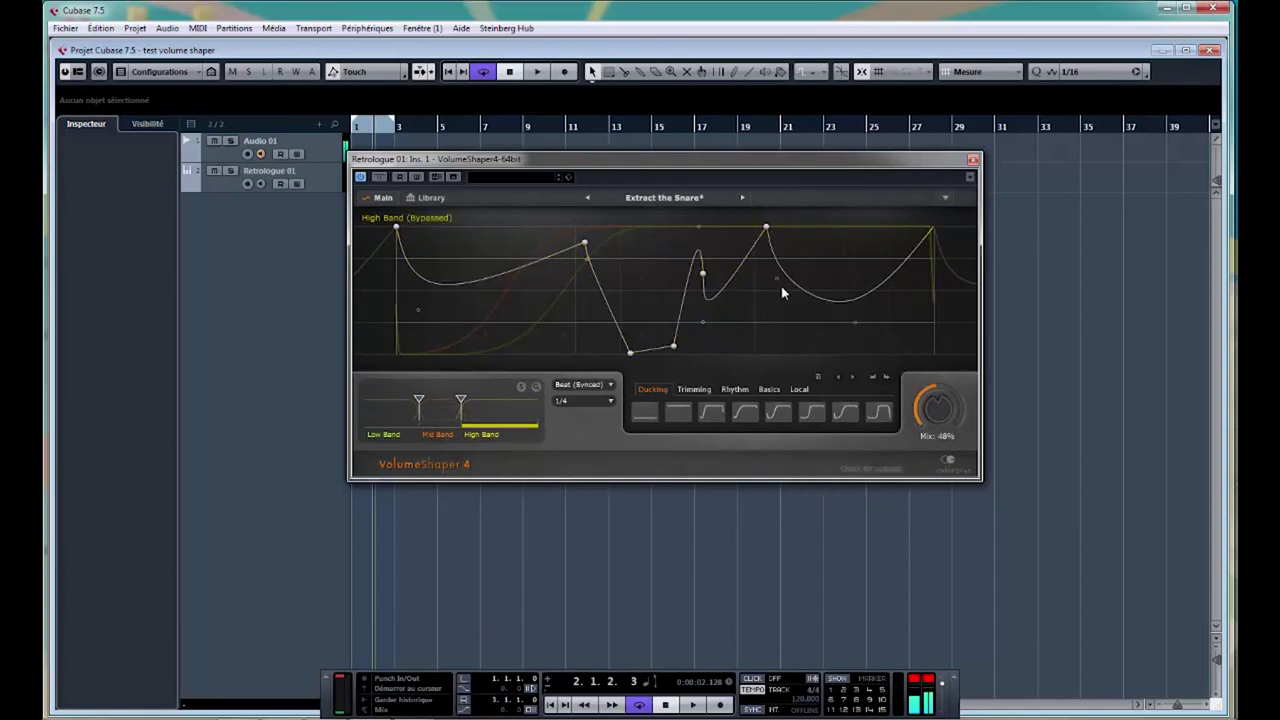
# Step: Select all points of the High Band waveform and shift the curve slightly later in the loop
pyautogui.rightClick(798, 279)
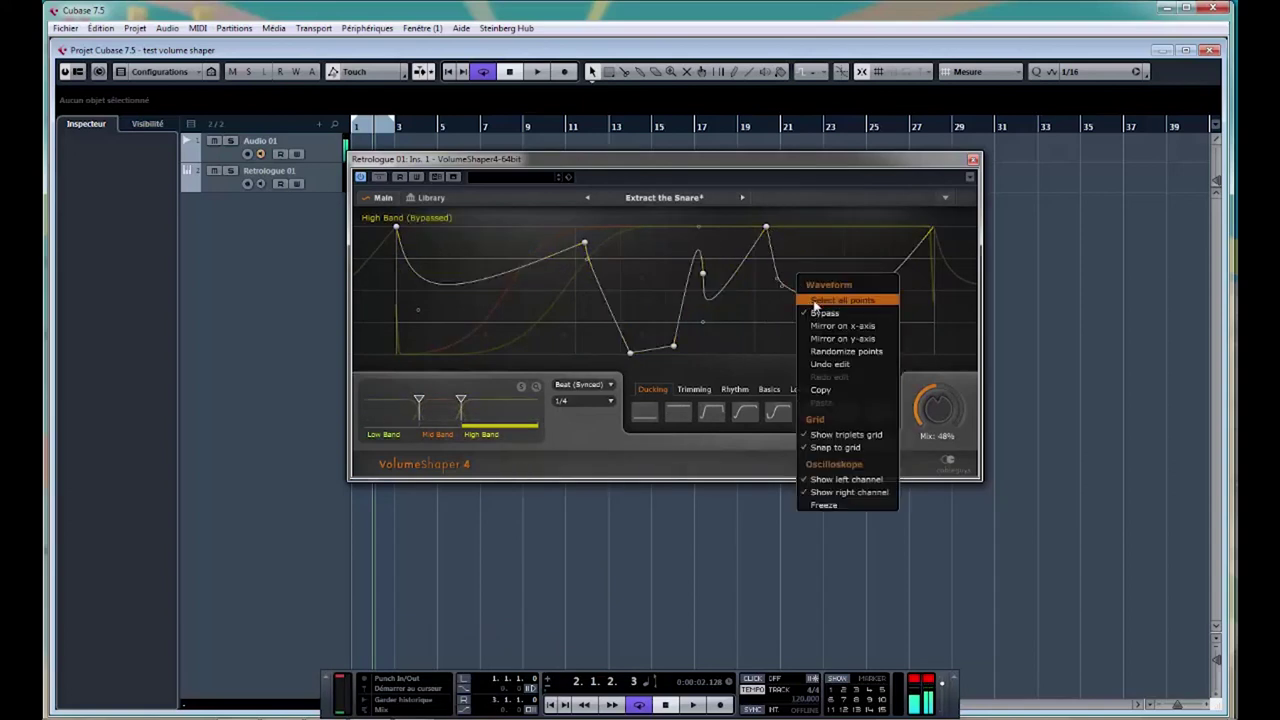
pyautogui.click(815, 300)
pyautogui.moveTo(859, 289); pyautogui.dragTo(887, 290)
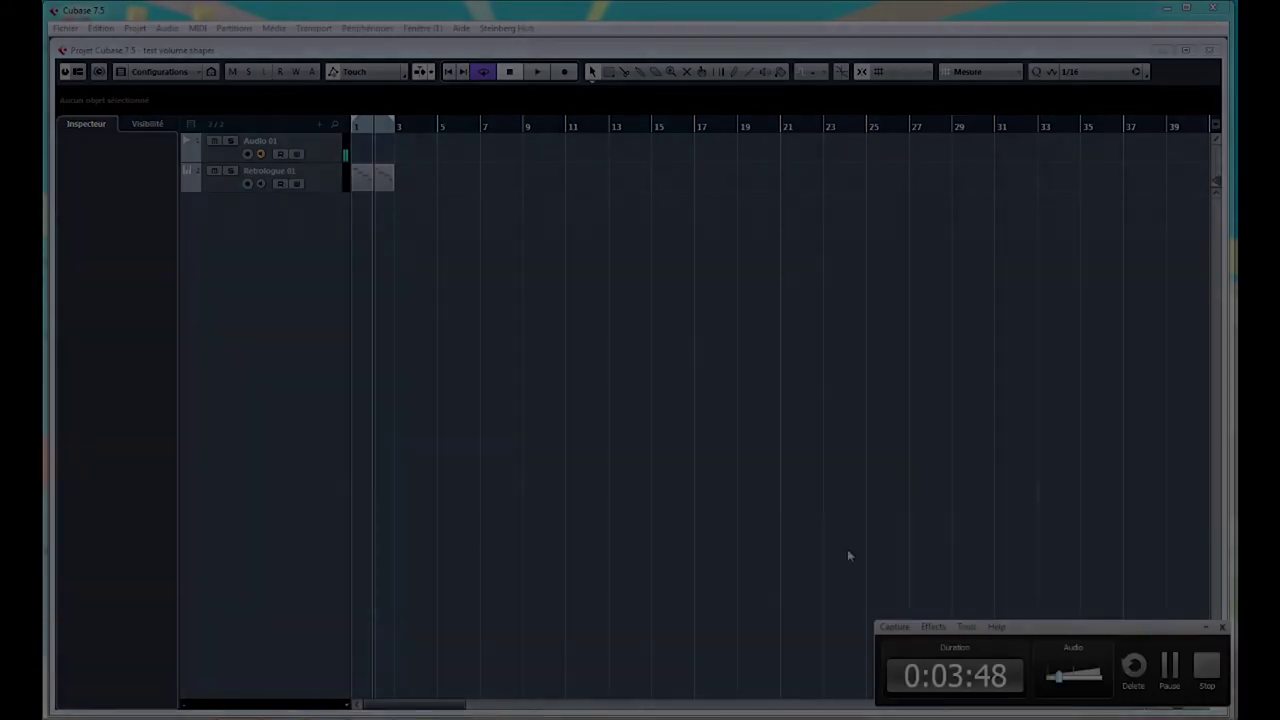